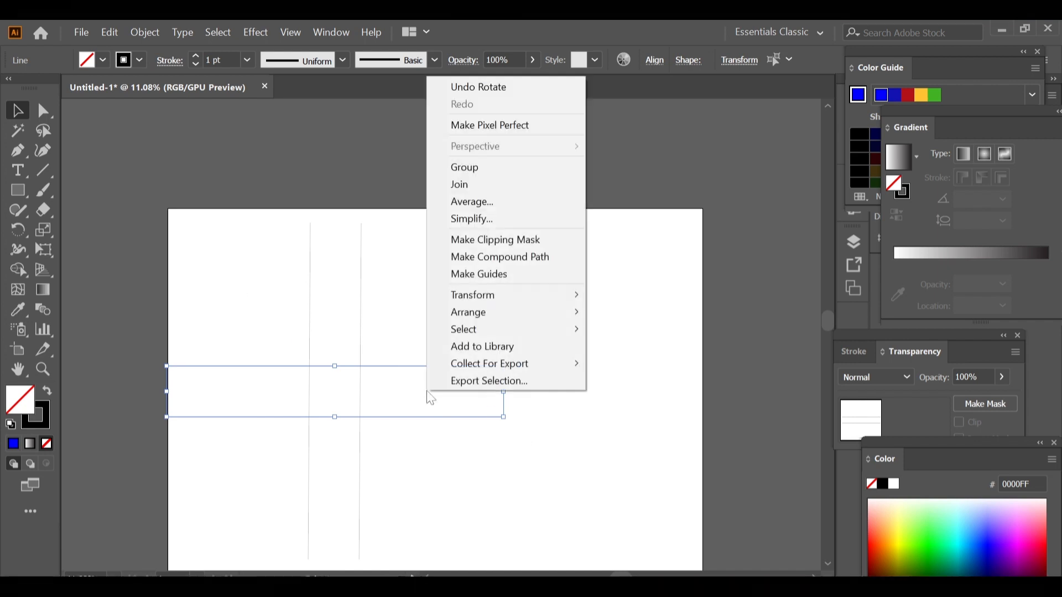
- Rotate the selected pair of horizontal lines so that they descend diagonally across the two vertical lines
mouse_move(487, 291)
click(672, 334)
click(540, 371)
right_click(312, 424)
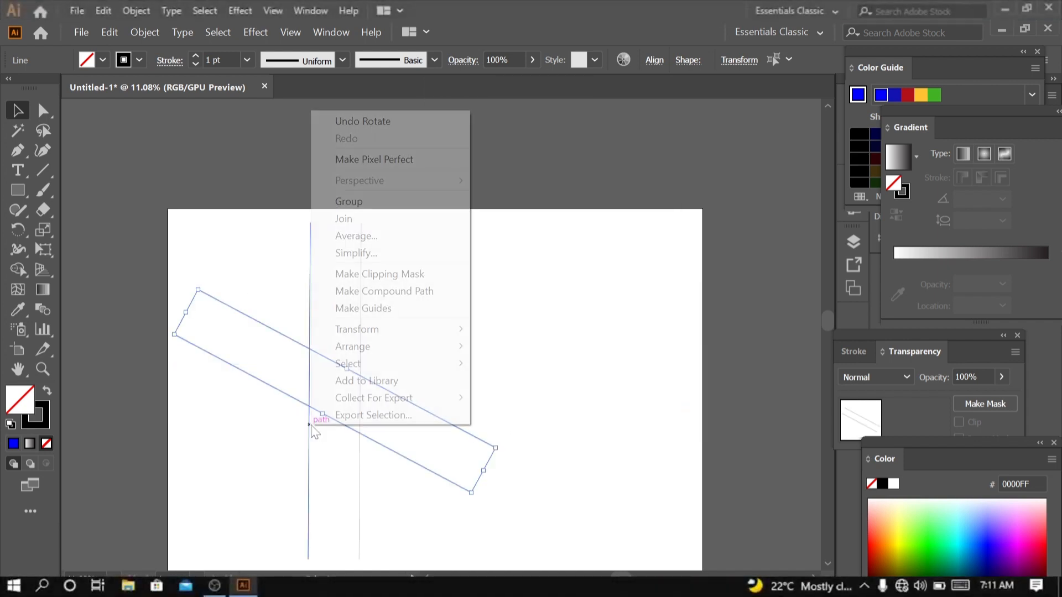
drag(479, 410, 454, 488)
right_click(455, 447)
click(486, 437)
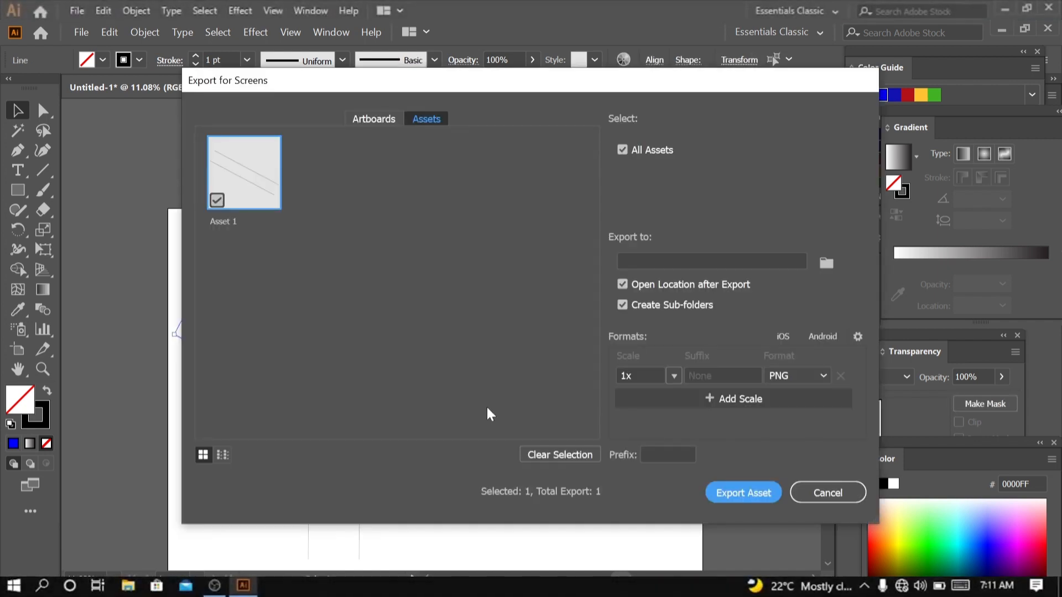
click(812, 480)
- Reflect a copy of the diagonal line pair across the vertical axis so the two pairs cross
right_click(418, 116)
mouse_move(463, 334)
click(673, 388)
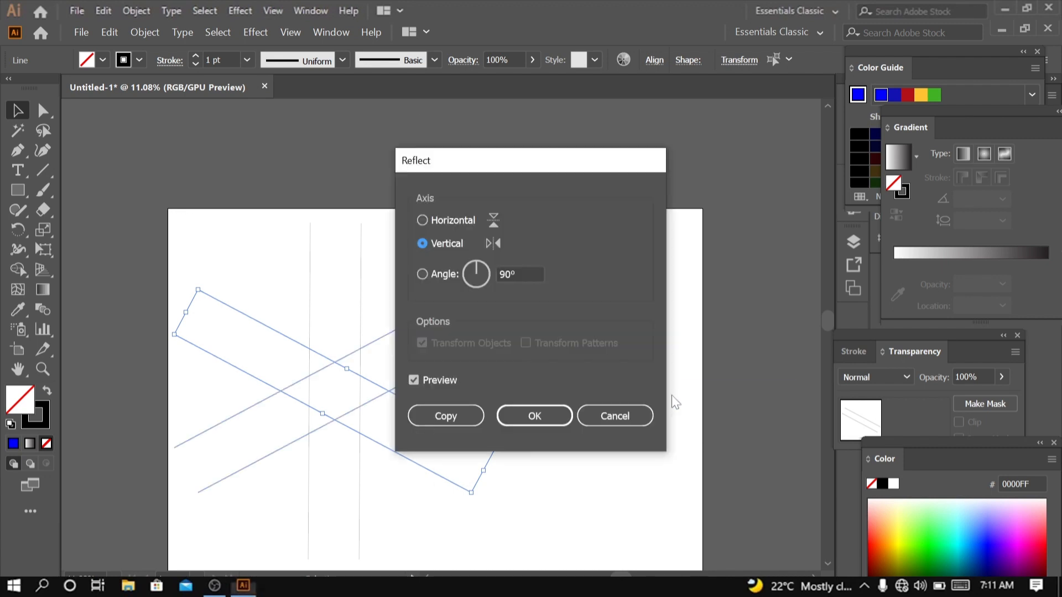
click(527, 424)
click(526, 426)
drag(501, 371, 502, 375)
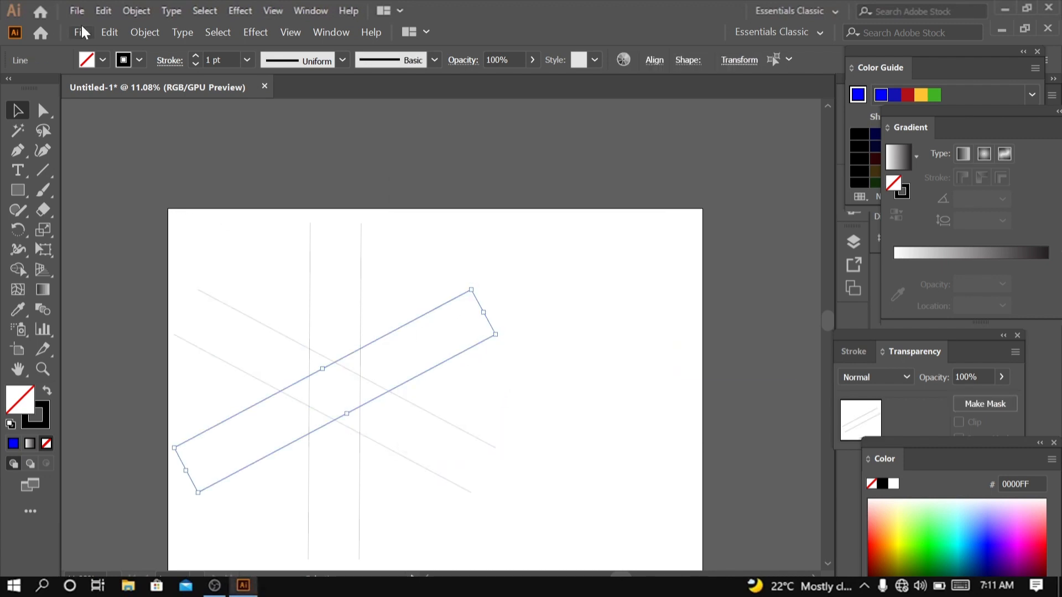
- Place another ascending line pair directly below the reflected one and shift all diagonal lines toward the upper part of the vertical lines
click(109, 31)
click(146, 139)
drag(417, 370, 443, 421)
drag(434, 266, 472, 316)
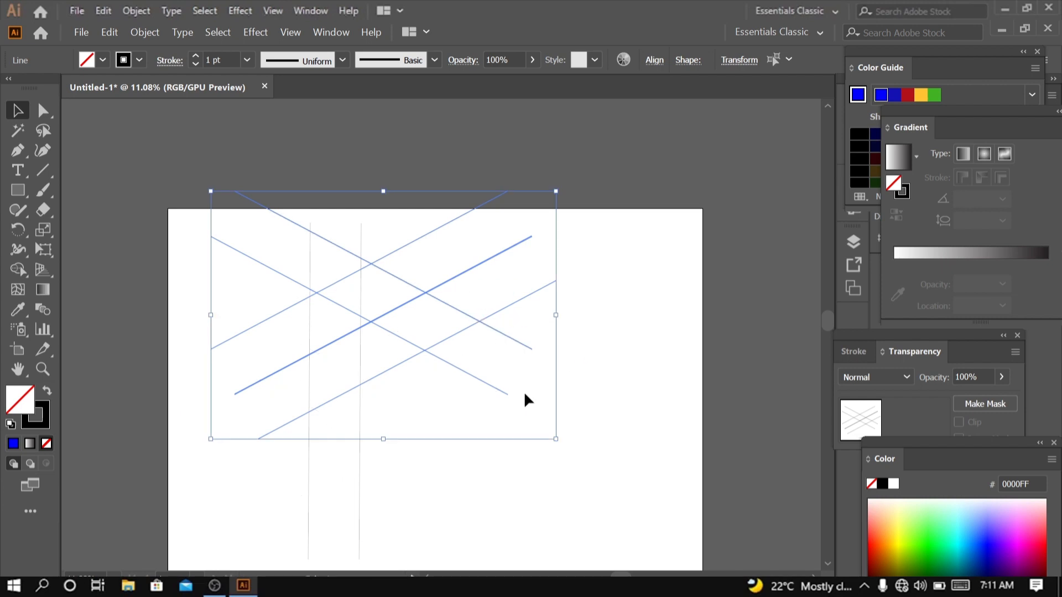
- Draw a blue-filled Pen path along the upper descending line from the left vertical and back along the middle ascending line
key(z)
drag(582, 454, 614, 451)
click(18, 110)
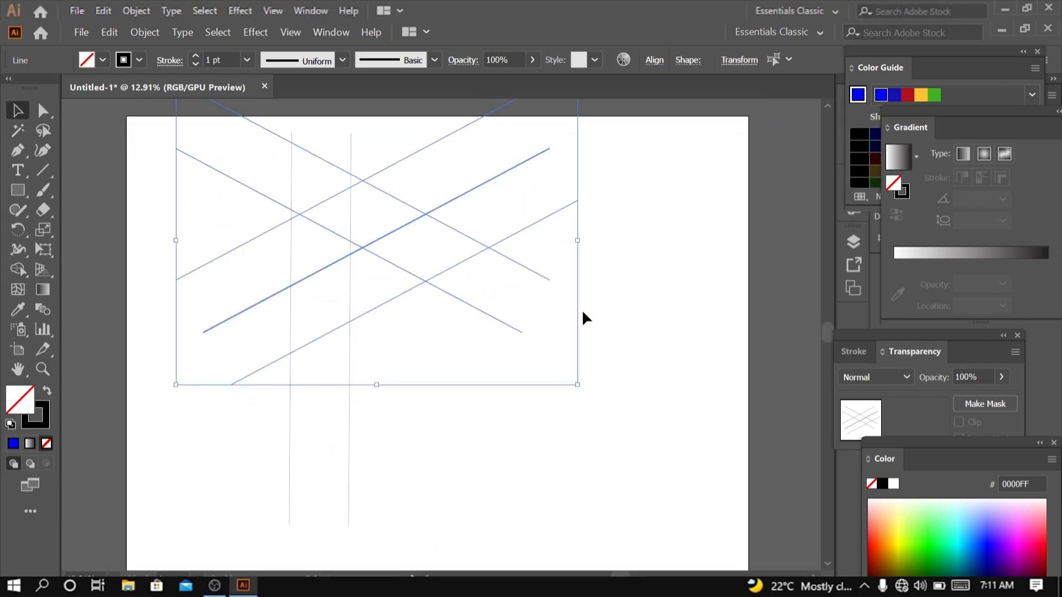
click(644, 292)
click(279, 155)
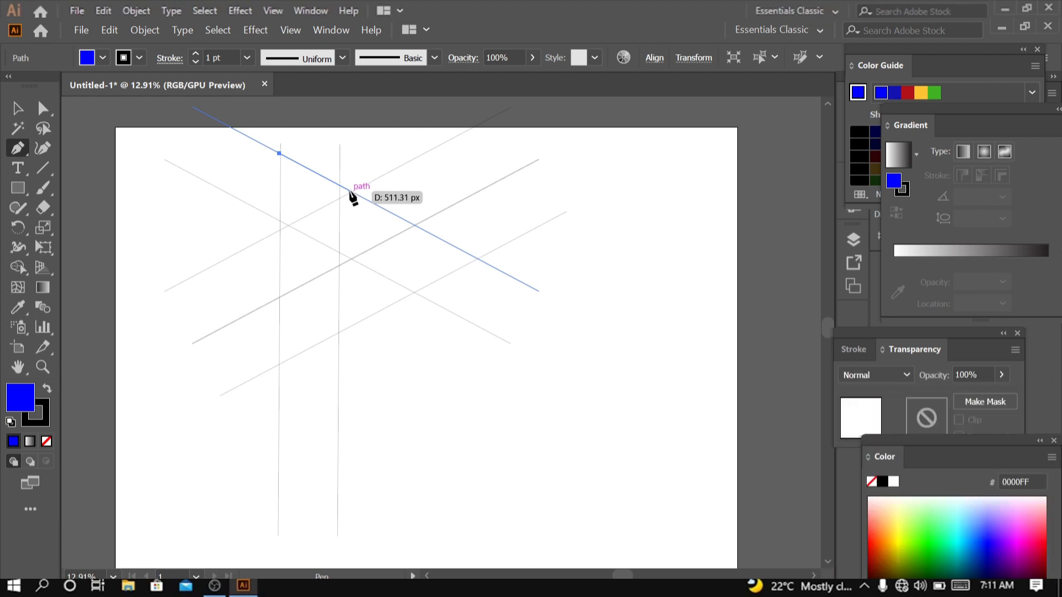
click(352, 192)
click(415, 226)
click(334, 269)
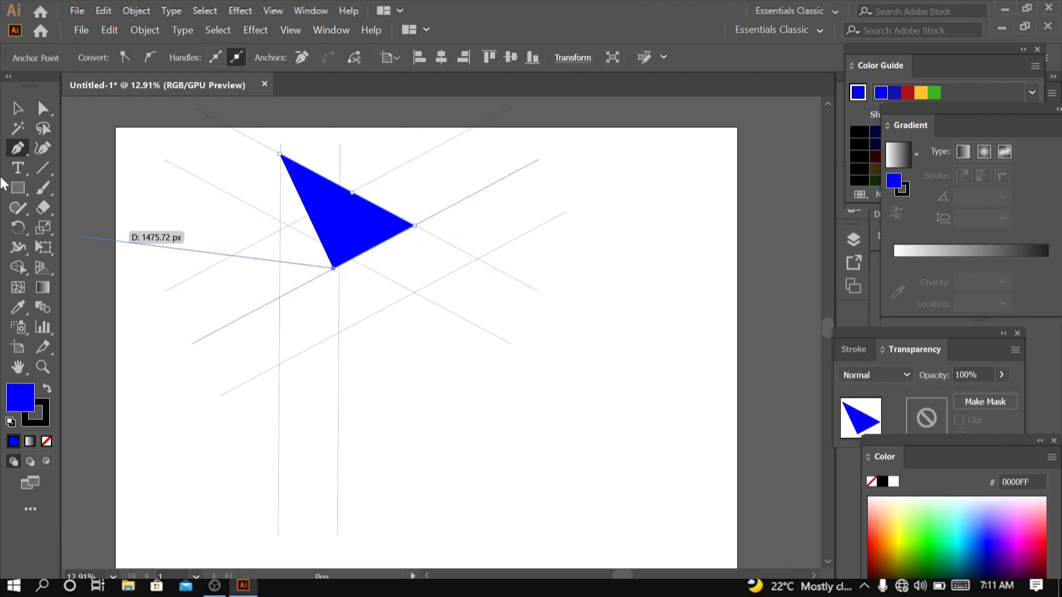
ctrl+click(101, 177)
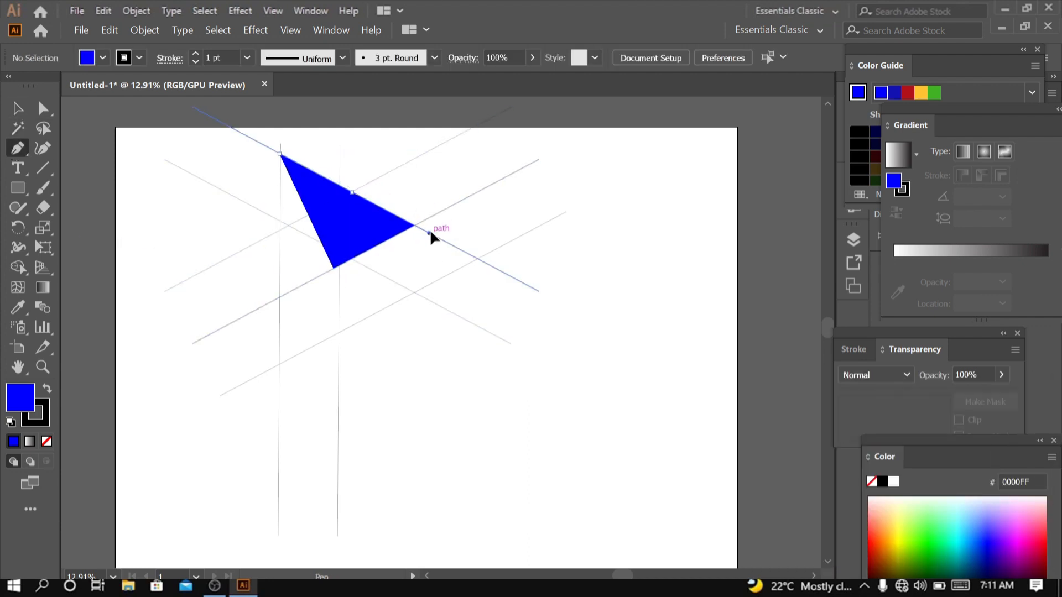
- Extend the path around a vertical right end, along the lowest ascending line, and down to a stem base between the vertical lines
click(439, 237)
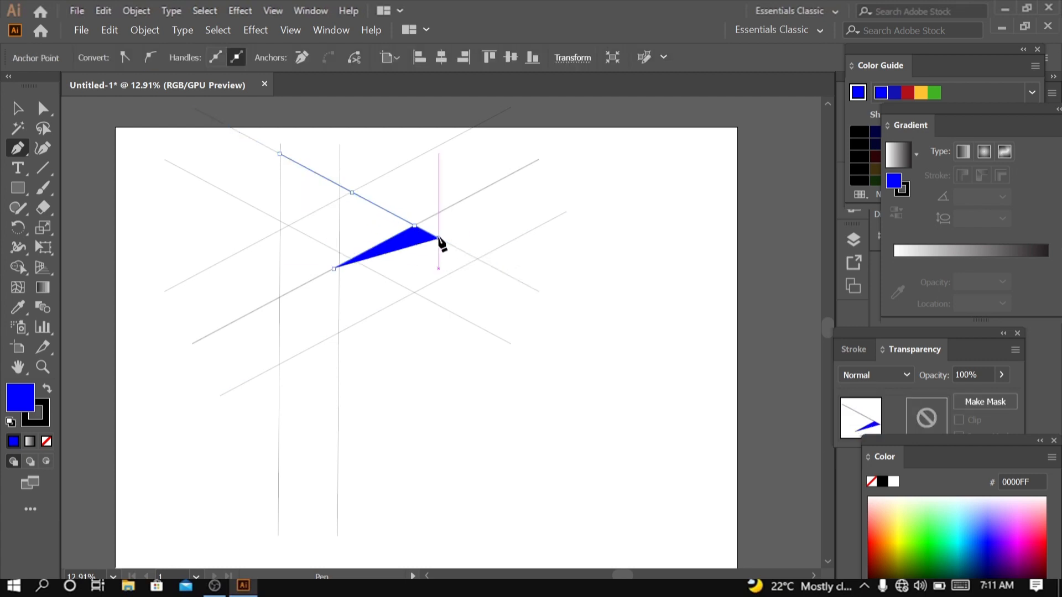
click(439, 279)
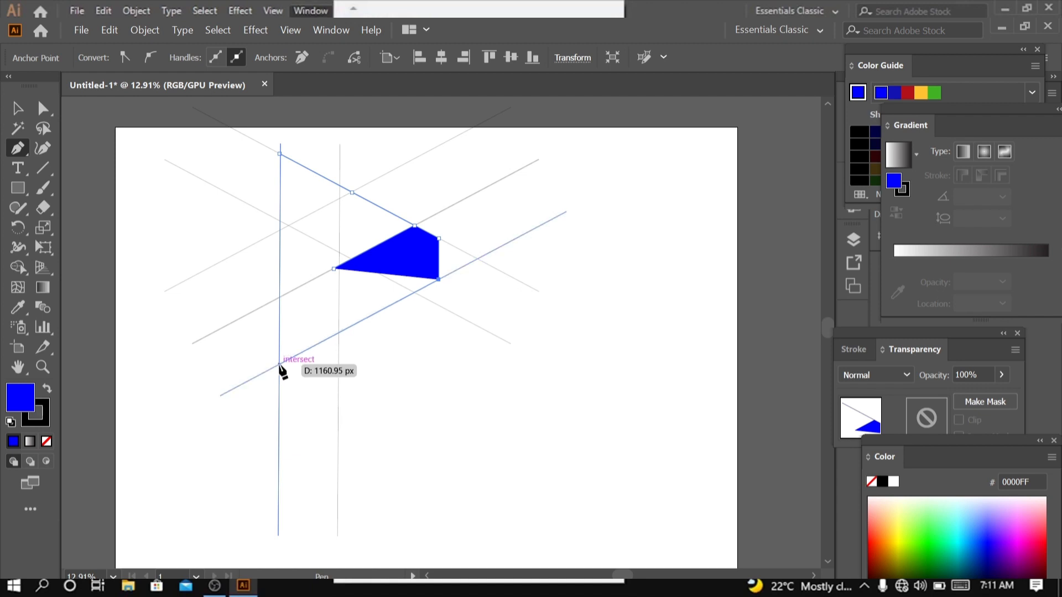
click(280, 364)
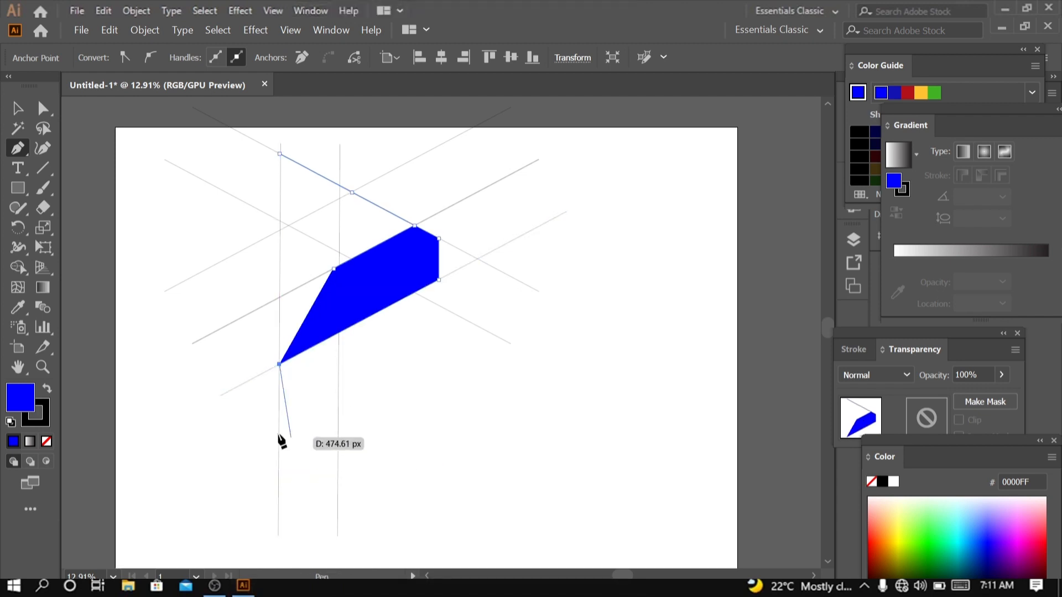
click(279, 479)
click(339, 478)
- Round the inner fold corner by about 65 px, both right-end corners, and the stem's upper-left bend by about 374 px
click(25, 113)
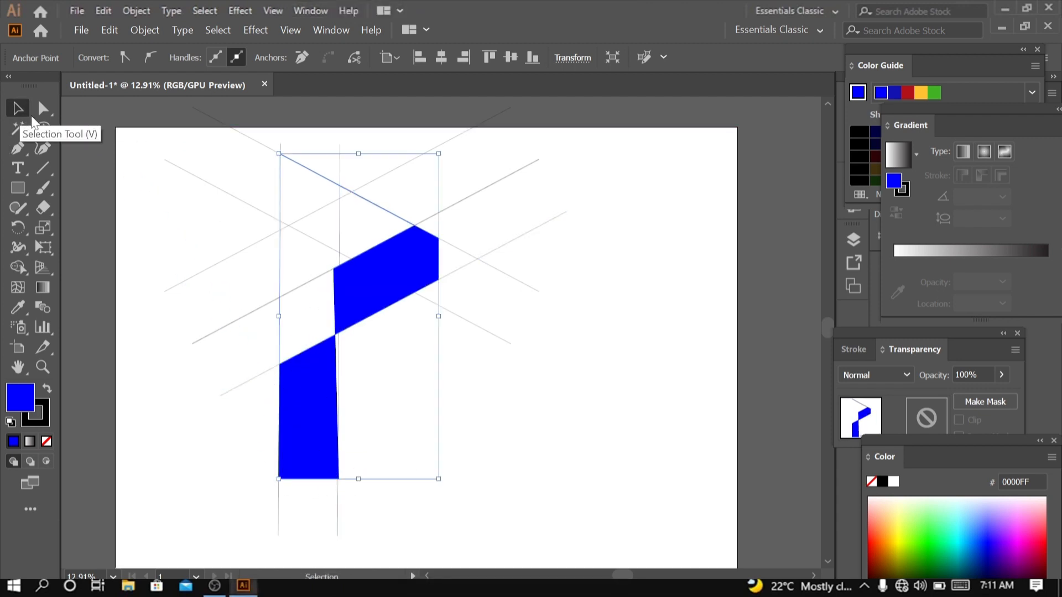
click(42, 108)
drag(414, 229, 393, 226)
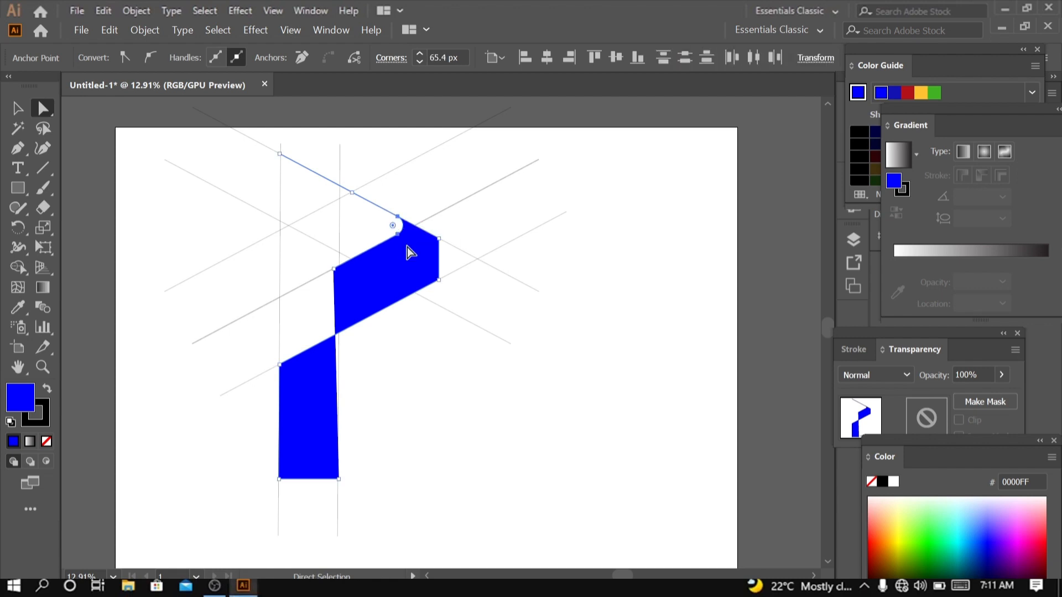
click(439, 239)
shift+click(439, 280)
drag(429, 275, 363, 252)
drag(287, 372, 347, 390)
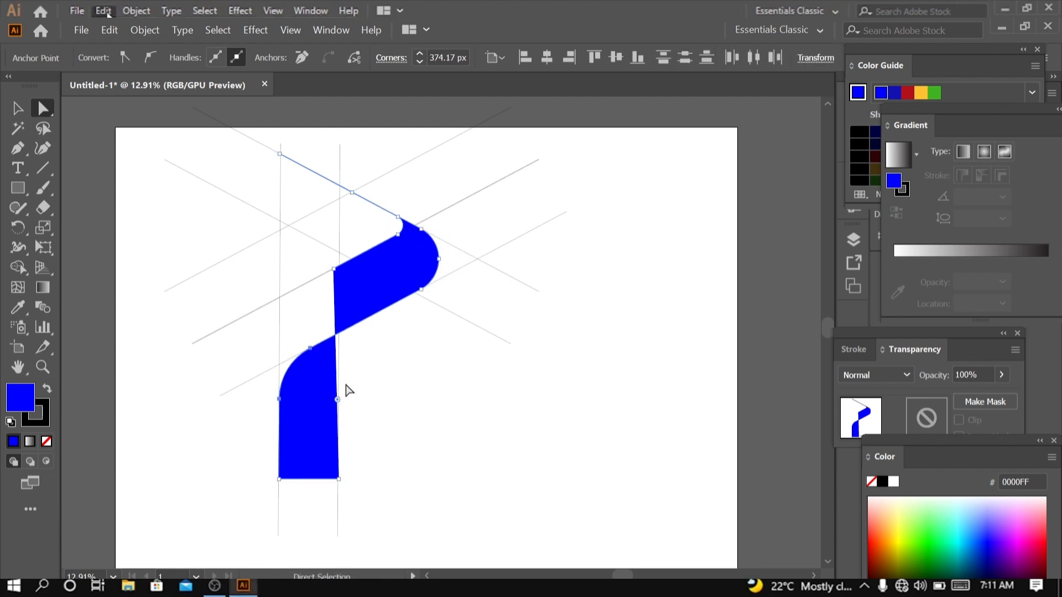
- Select all artwork and merge its regions with the Shape Builder into a stem, an ascending middle band and an upper band
key(v)
key(ctrl+a)
key(shift+m)
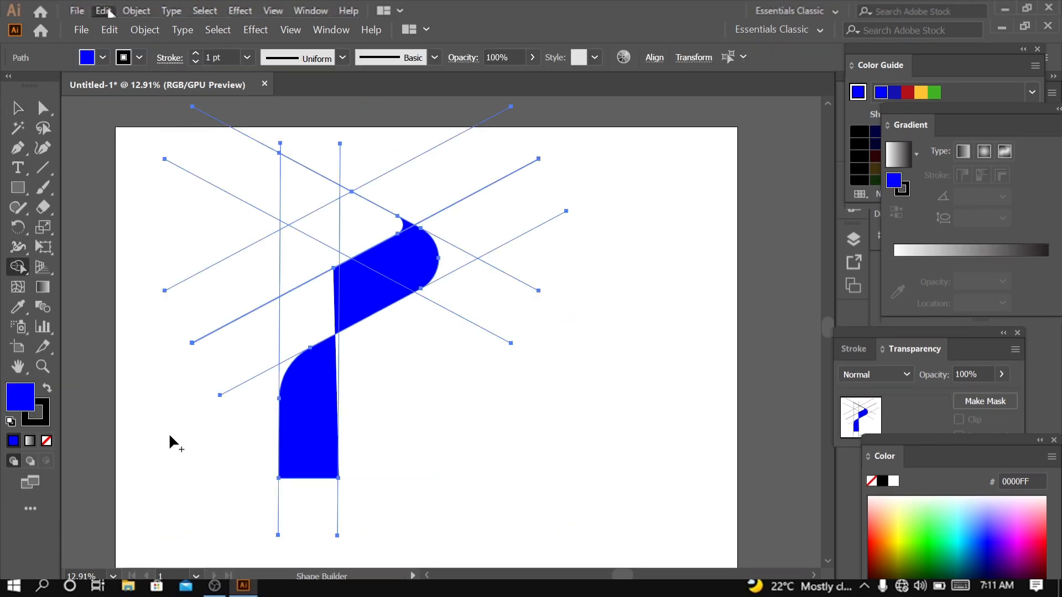
click(311, 397)
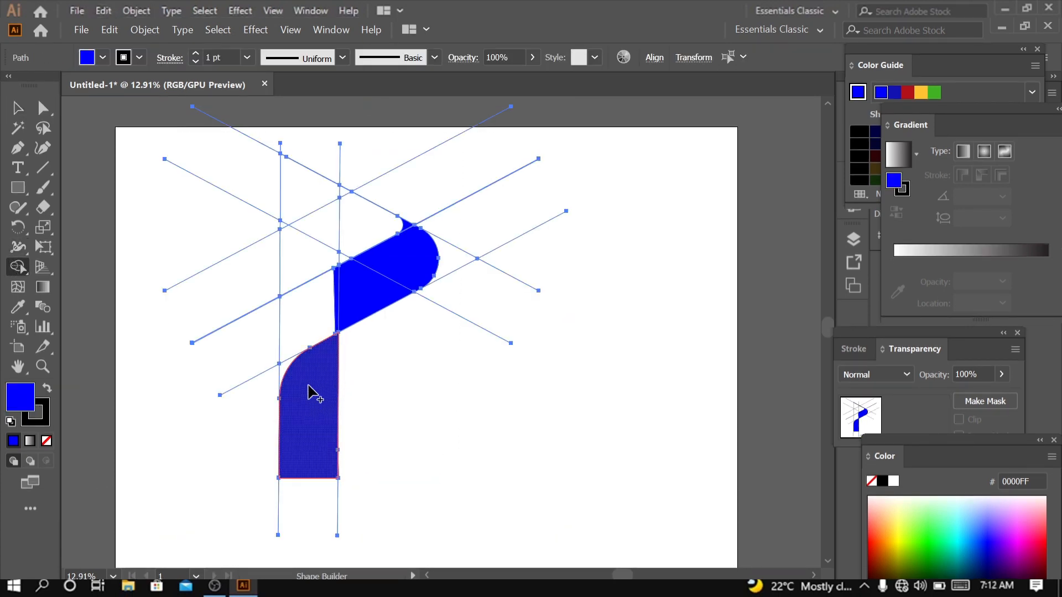
mouse_move(304, 371)
mouse_down()
mouse_move(326, 297)
mouse_move(387, 262)
mouse_move(332, 206)
mouse_up()
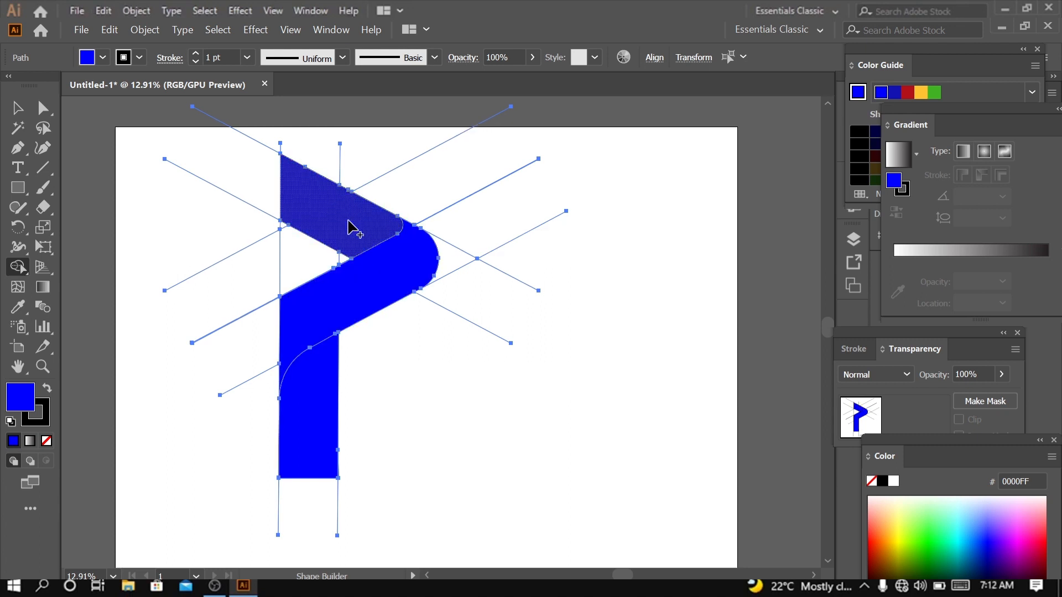
- Remove the thin sliver at the stem's lower-right corner with the Shape Builder
key(z)
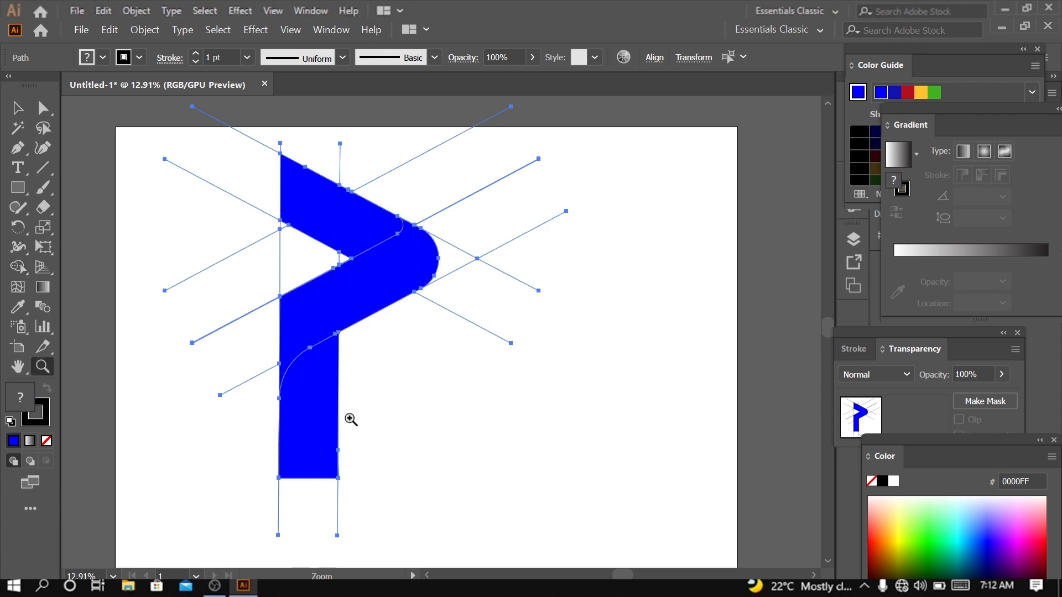
drag(281, 496, 573, 395)
click(17, 275)
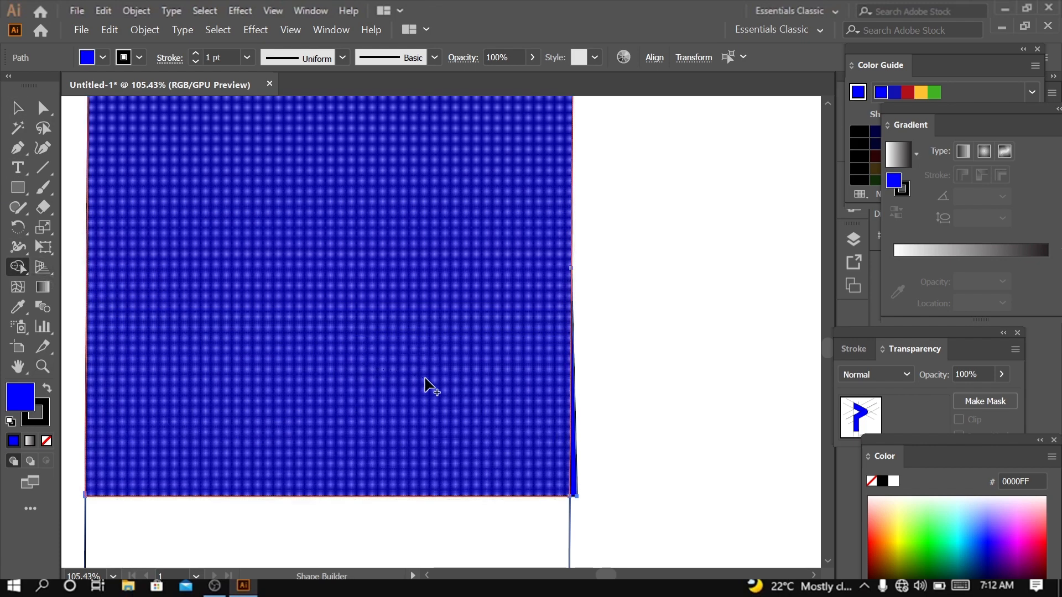
alt+click(575, 483)
- Merge the thin slivers along the lower edge of the inner notch into the middle band with the Shape Builder
key(z)
drag(483, 417, 472, 477)
click(19, 271)
drag(410, 193, 441, 453)
drag(469, 168, 348, 548)
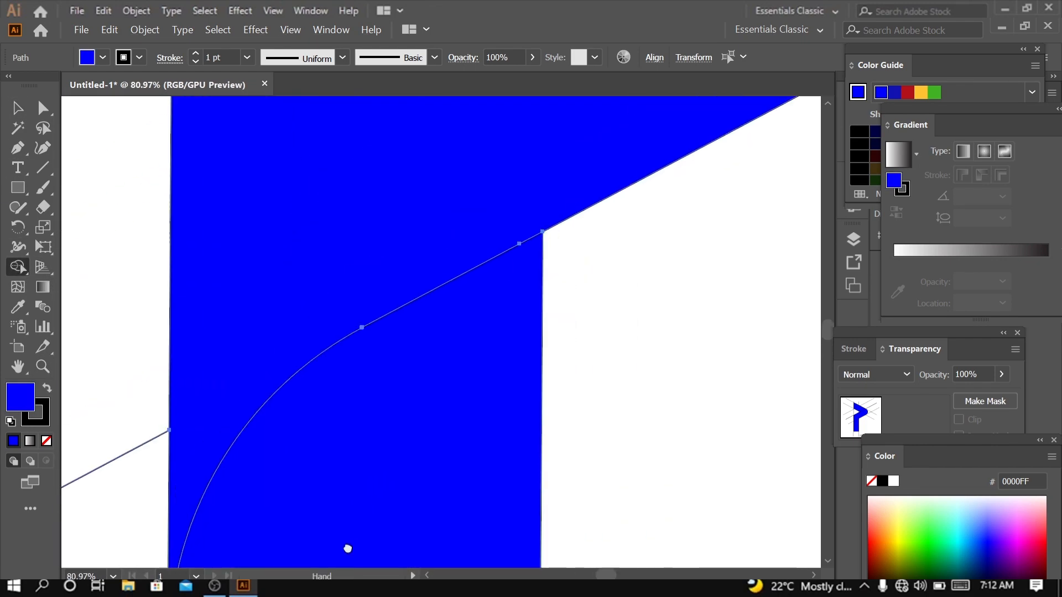
drag(301, 215, 375, 386)
drag(357, 455, 367, 166)
drag(434, 119, 301, 429)
drag(210, 430, 239, 482)
key(z)
drag(294, 424, 396, 470)
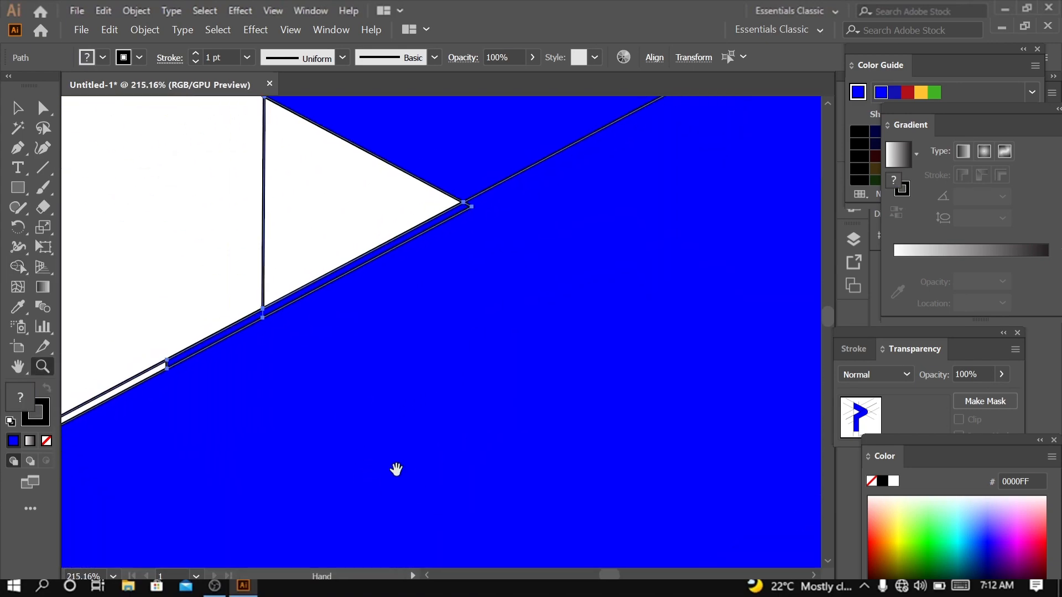
click(28, 268)
scroll(452, 221, down, 2)
scroll(428, 320, left, 3)
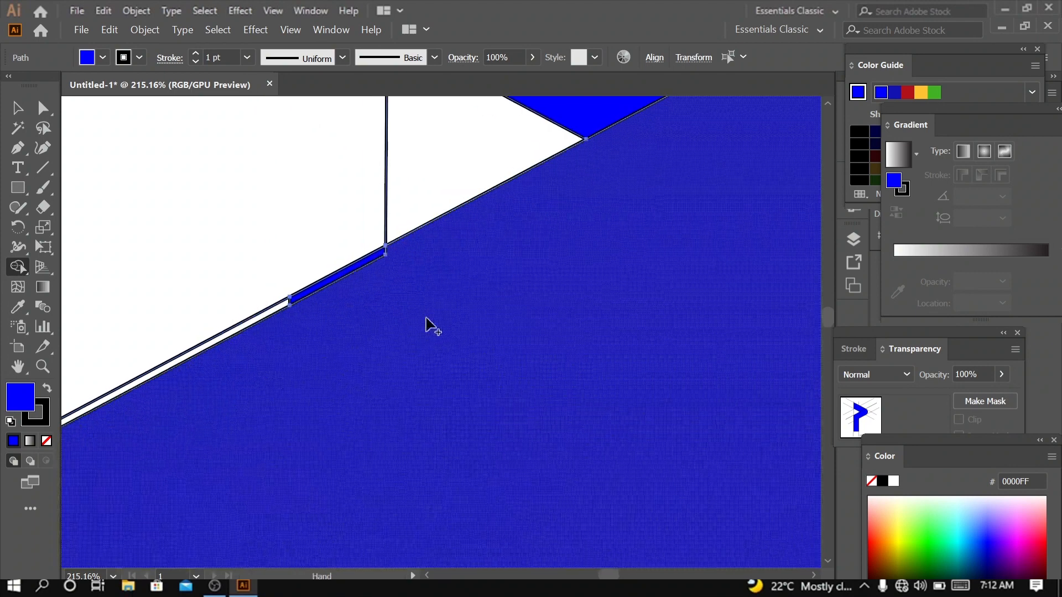
drag(264, 316, 360, 271)
drag(210, 376, 442, 263)
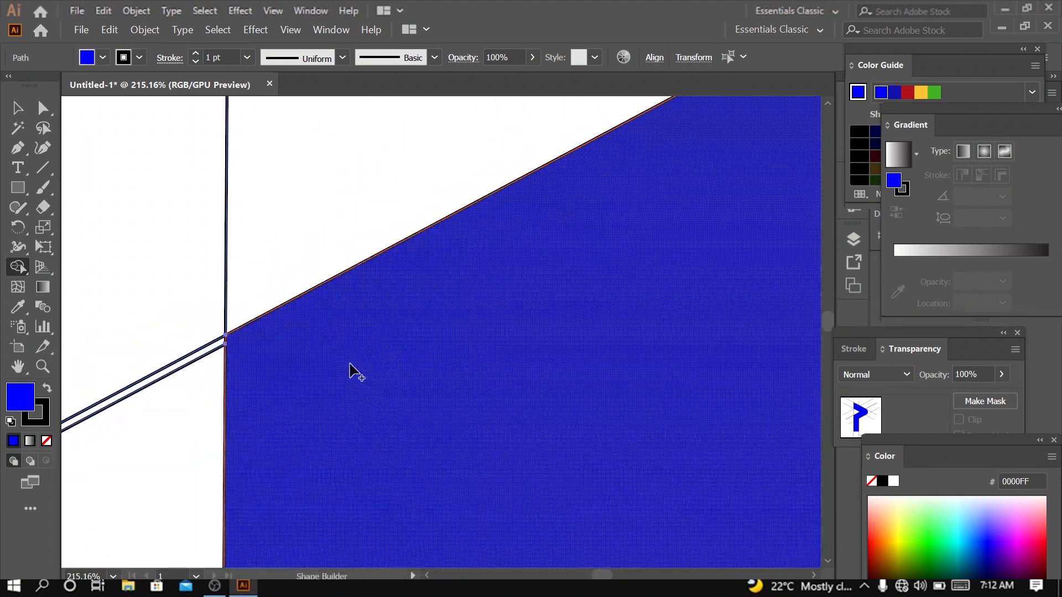
- Examine the rounded fold at the right end of the bands up close for leftover slivers
drag(796, 215, 512, 365)
drag(548, 332, 172, 140)
key(z)
drag(544, 369, 504, 383)
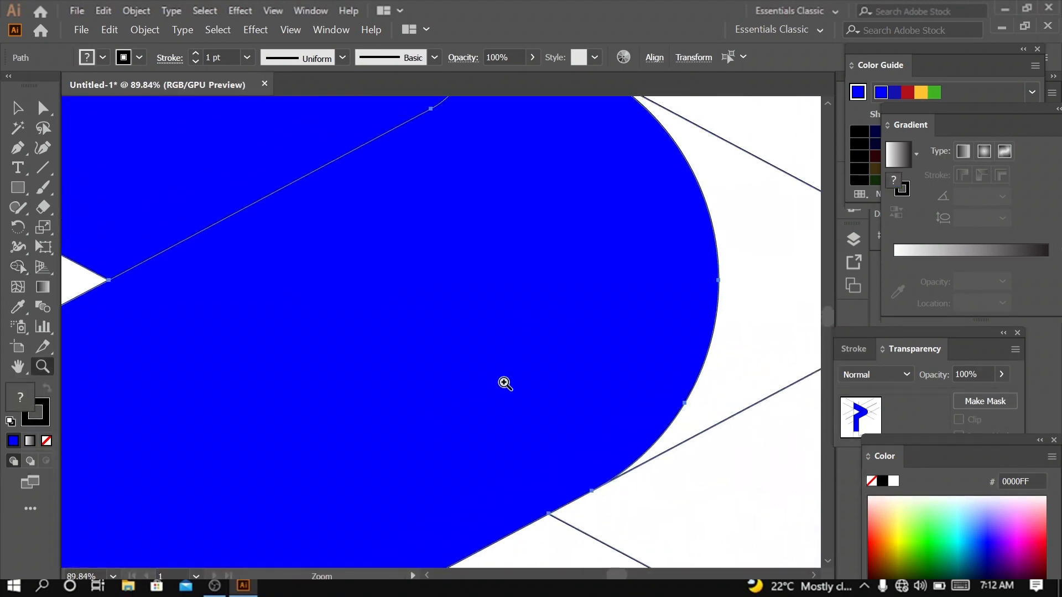
drag(528, 226, 534, 473)
drag(557, 385, 629, 476)
drag(636, 329, 592, 448)
drag(592, 449, 628, 451)
click(22, 268)
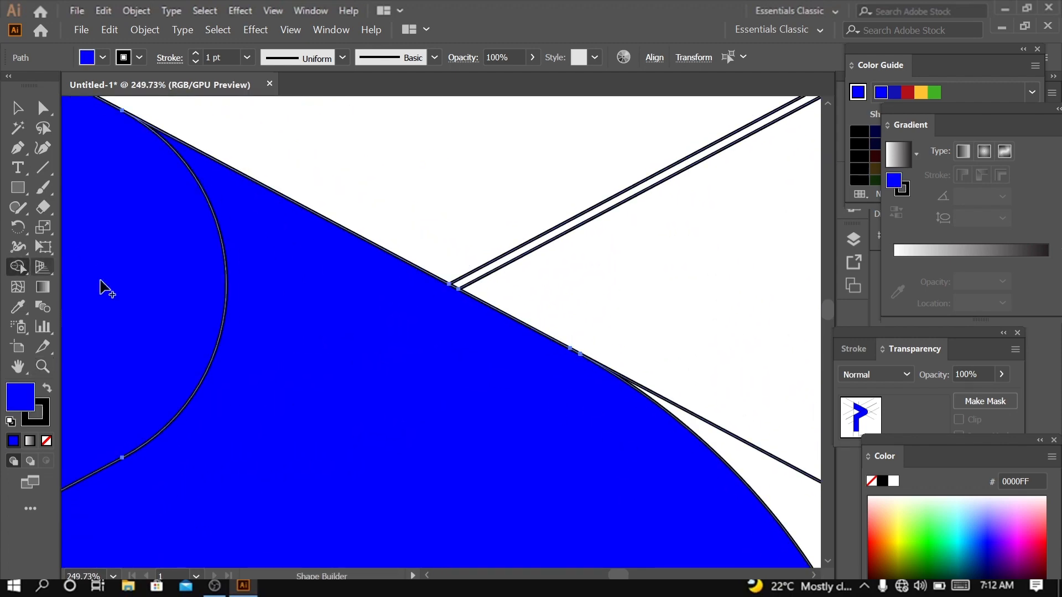
drag(130, 357, 501, 264)
key(z)
drag(470, 354, 354, 360)
drag(154, 324, 466, 537)
drag(577, 397, 391, 379)
- Clear all the construction lines from the artboard, keeping only the blue P-shaped bands
key(v)
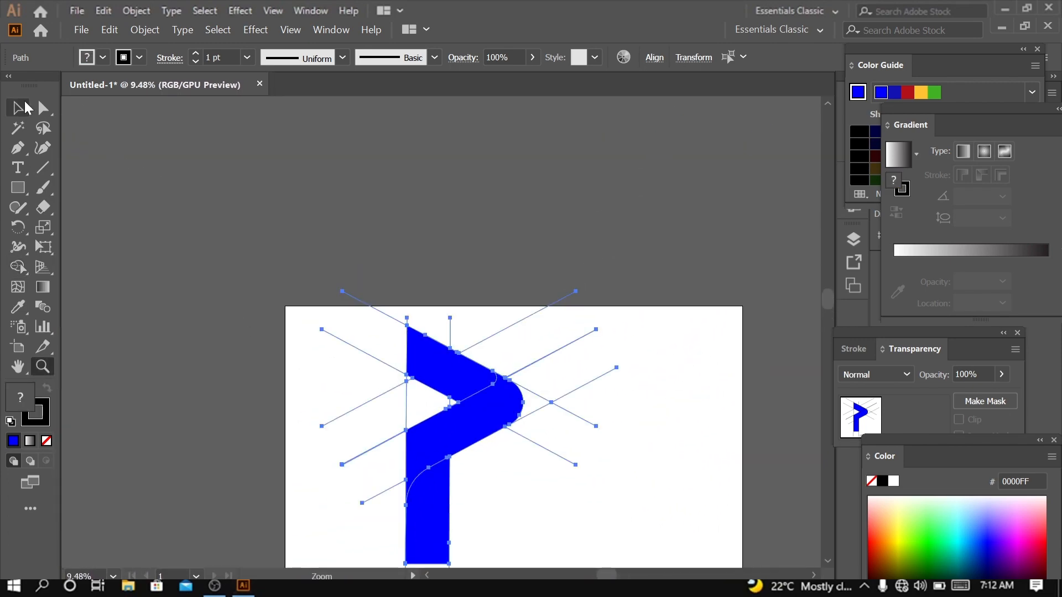
key(ctrl+shift+a)
click(423, 350)
shift+click(427, 503)
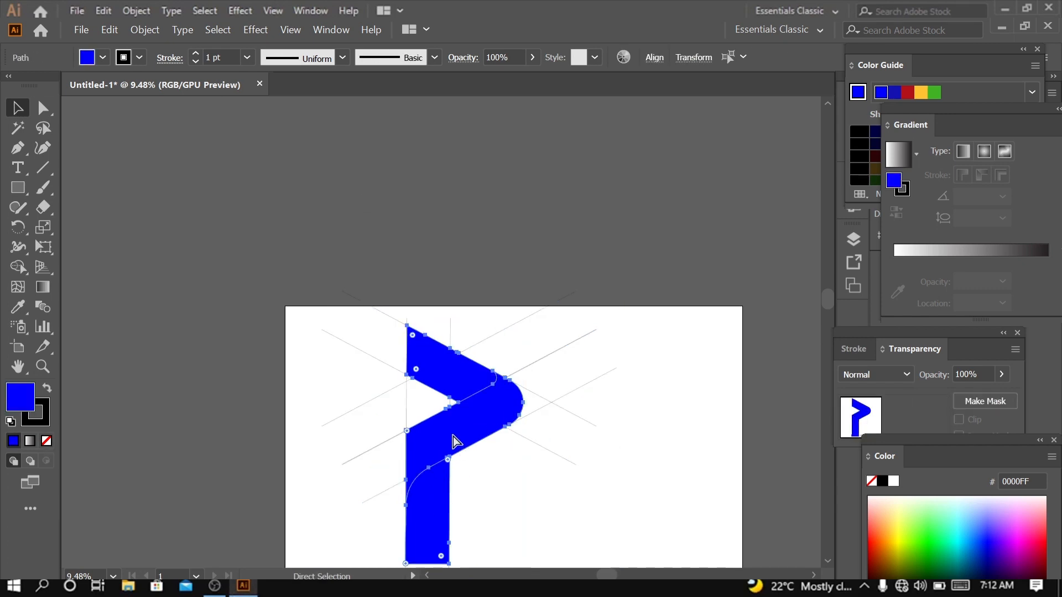
key(Delete)
drag(521, 462, 467, 329)
drag(241, 164, 628, 522)
key(Delete)
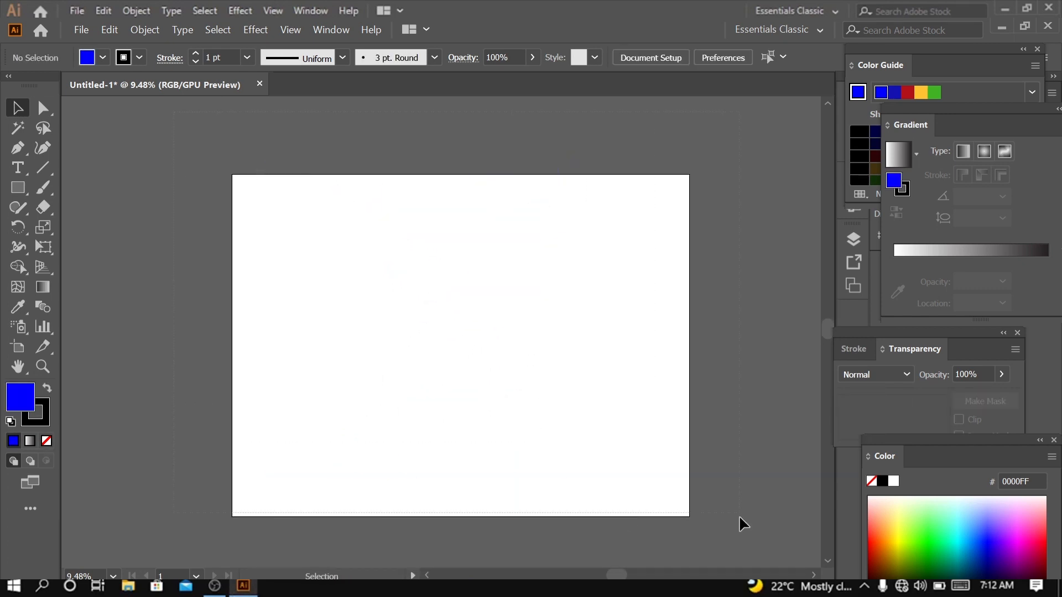
key(ctrl+z)
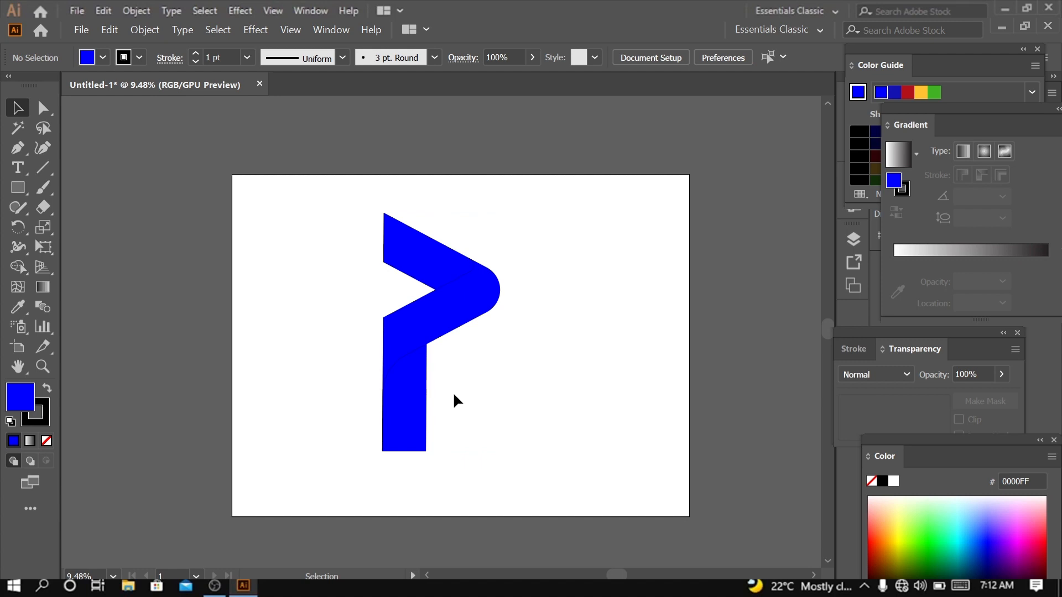
- Apply the White, Black gradient to all the bands of the P shape
drag(258, 204, 531, 462)
click(917, 153)
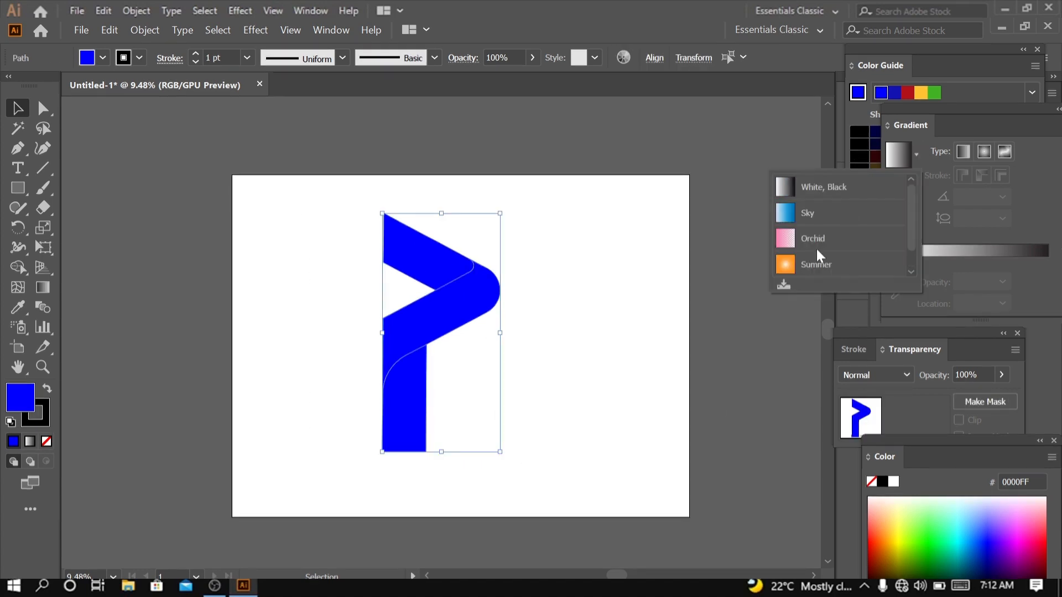
click(818, 187)
click(604, 306)
- Add a middle stop to the upper band's gradient and colour it orange-red
click(457, 266)
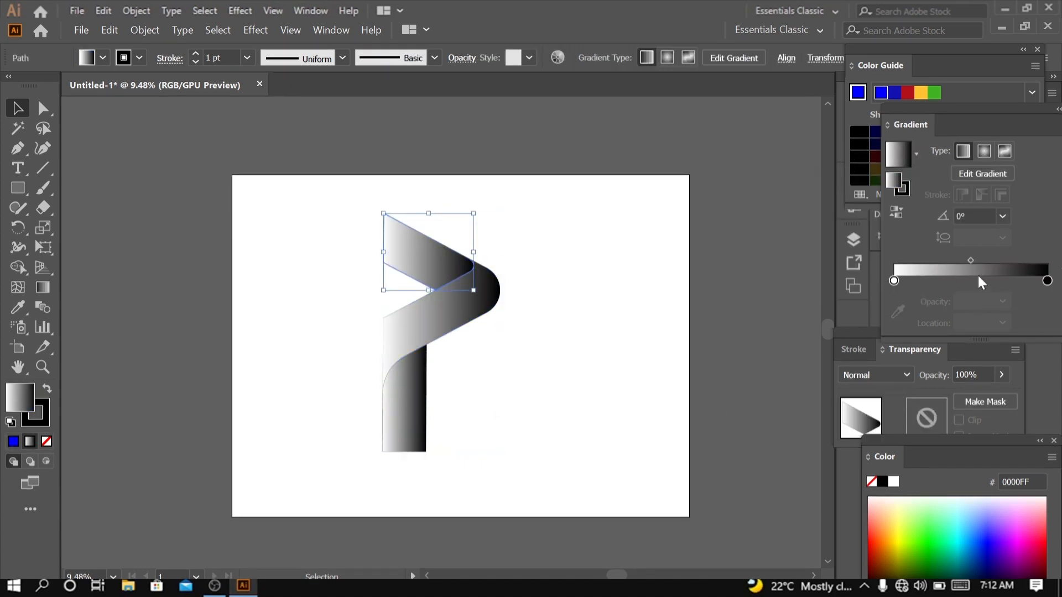
double_click(981, 281)
click(939, 332)
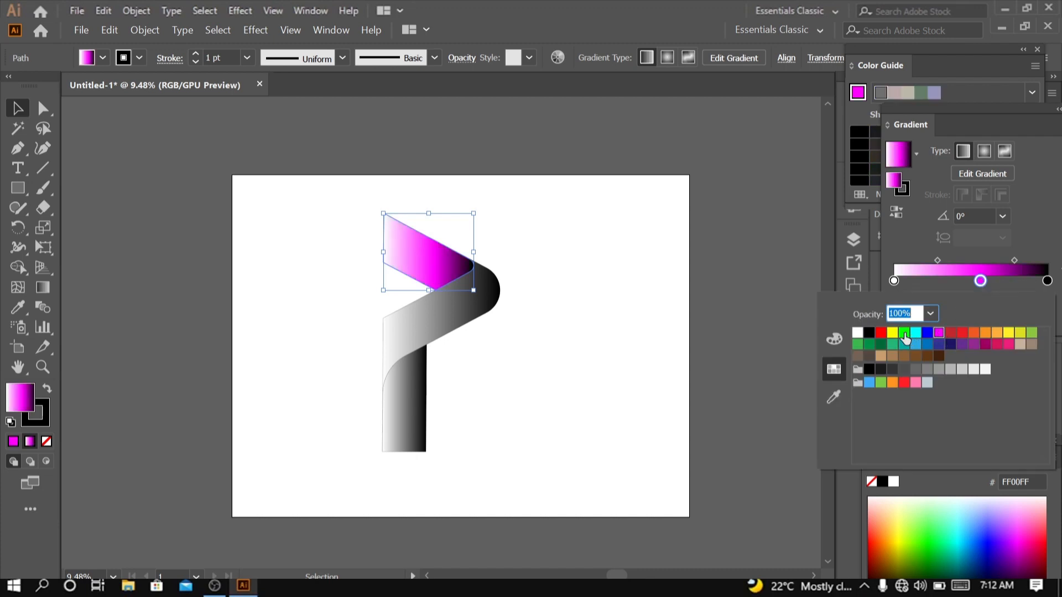
click(893, 333)
click(974, 333)
- Set the upper band's left gradient stop to black and its middle stop to pink ED1E79
click(894, 280)
double_click(894, 280)
click(870, 332)
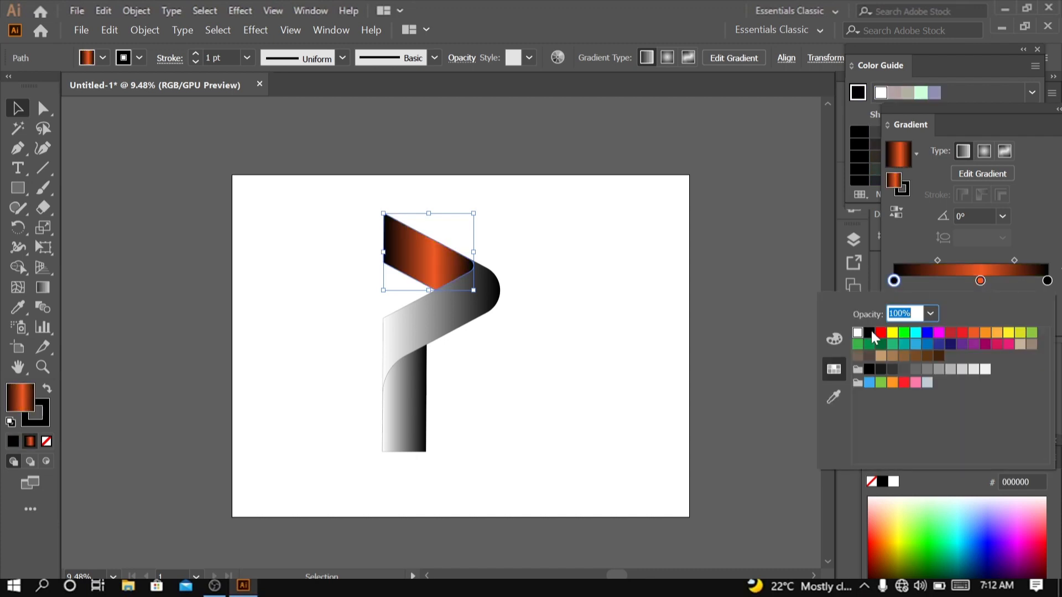
click(980, 280)
double_click(980, 280)
click(997, 344)
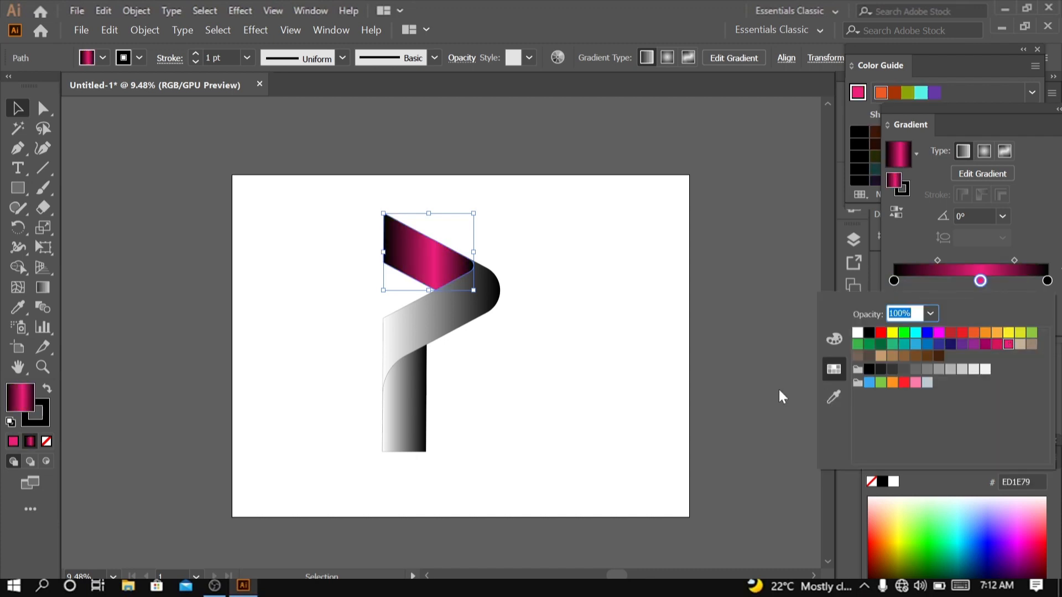
- Redirect the upper band's gradient diagonally along the band at -33.7° and place its pink stop at 62.75%
click(587, 371)
click(451, 260)
key(g)
drag(282, 165, 443, 269)
drag(471, 290, 452, 273)
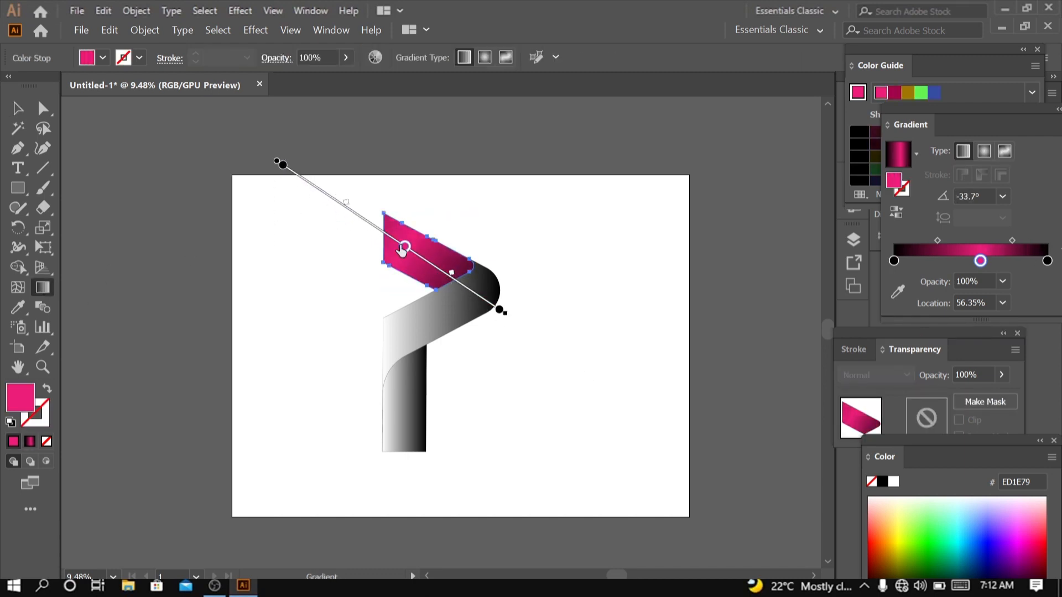
drag(404, 247, 446, 270)
click(17, 109)
click(694, 334)
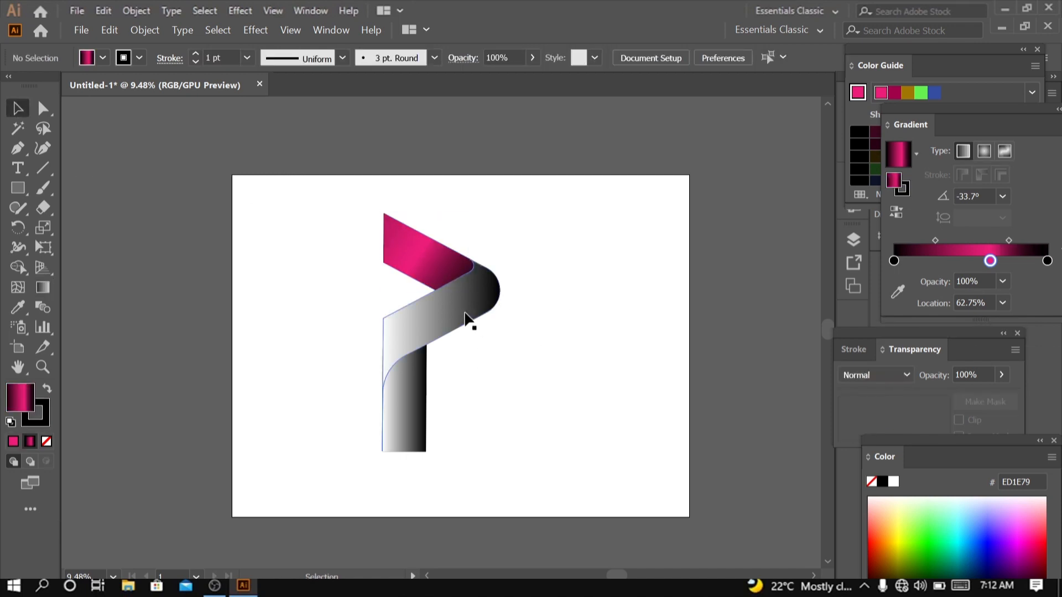
- Fine-tune the upper band's pink stop to 63.11% and slide the first midpoint close to the starting black stop
click(466, 315)
click(617, 347)
click(464, 304)
click(429, 266)
key(g)
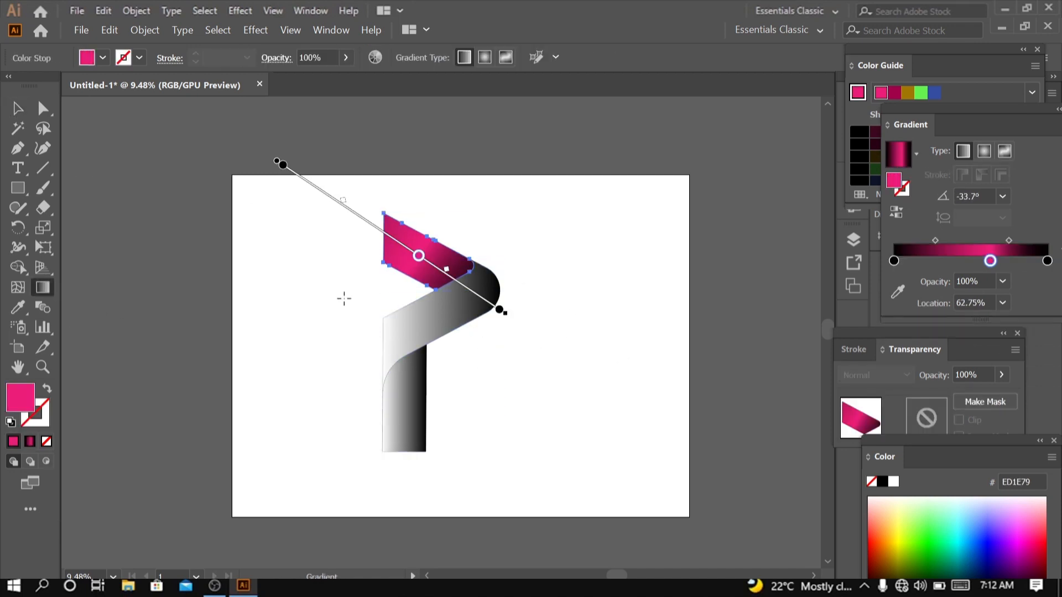
drag(419, 258, 420, 257)
key(v)
- Set the middle band's white gradient stop to black and add a middle stop in pink ED1E79
click(467, 301)
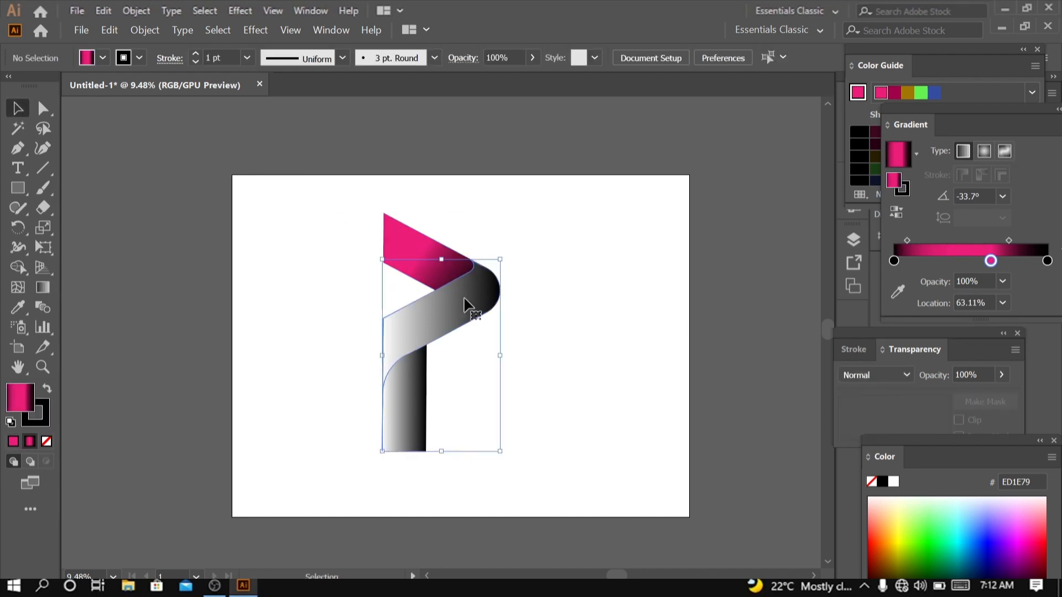
double_click(894, 280)
click(880, 336)
click(975, 280)
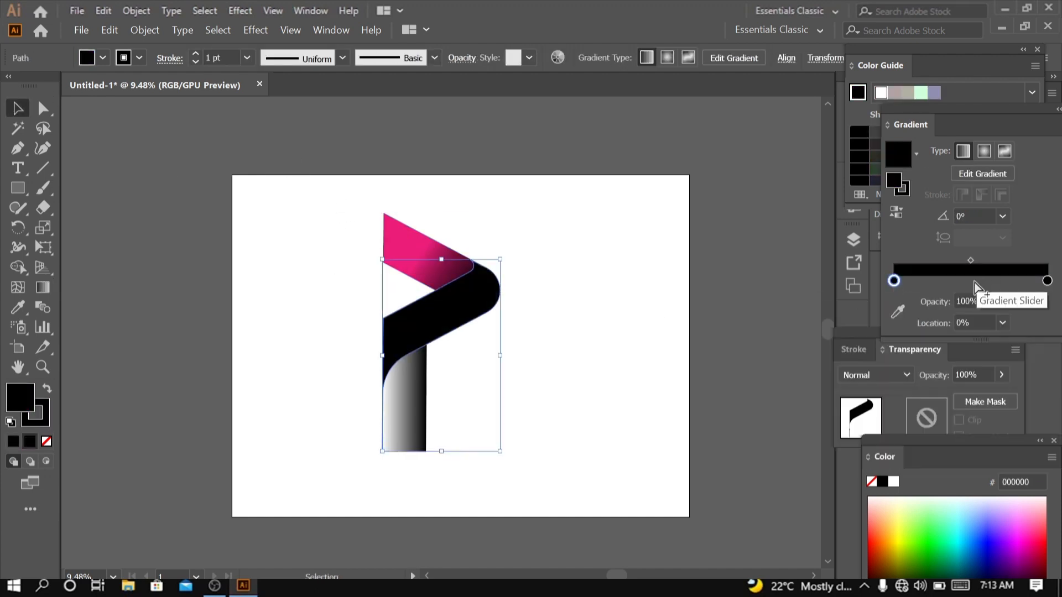
double_click(975, 280)
click(1009, 345)
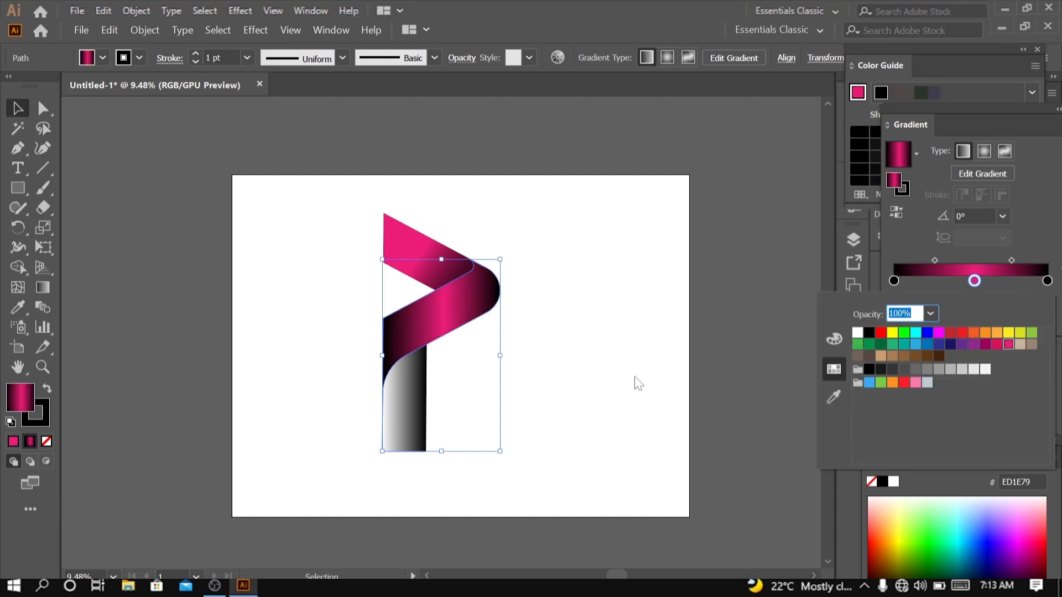
- Redirect the middle band's gradient from the outer curve down to the fold at -142.1°
click(44, 293)
mouse_move(575, 287)
mouse_down()
mouse_move(529, 266)
mouse_move(329, 400)
mouse_up()
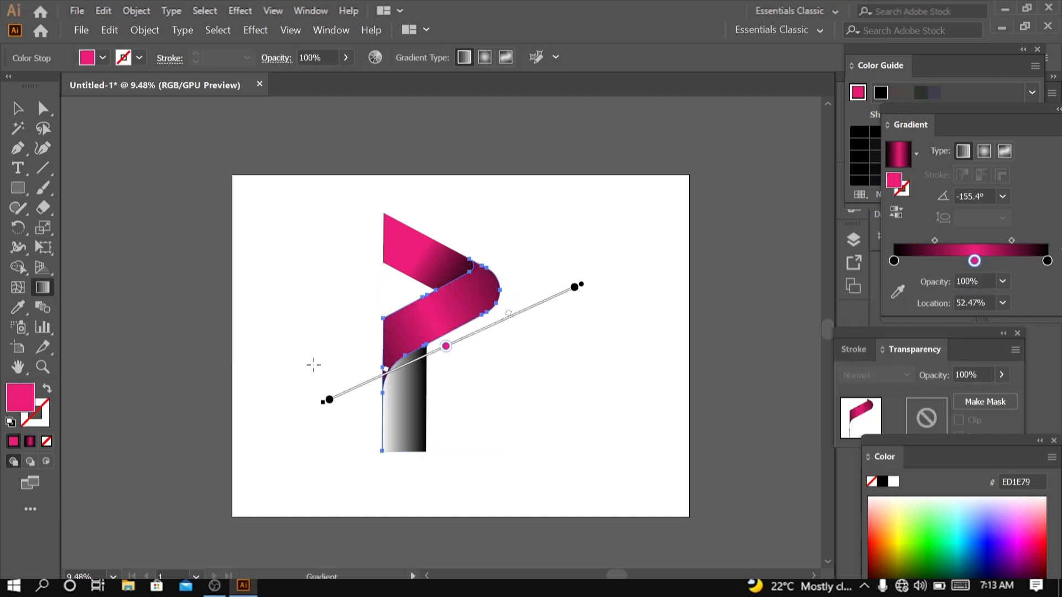
click(575, 287)
drag(530, 292, 543, 300)
drag(410, 363, 417, 355)
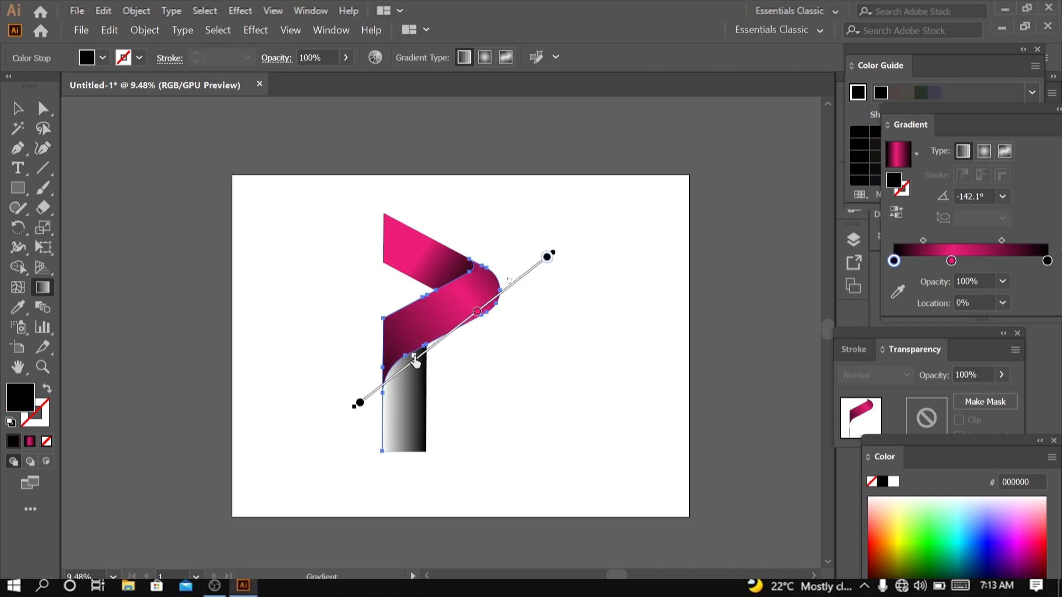
key(ctrl+z)
- Slide the middle band's first gradient midpoint toward the outer black stop and move its pink stop to 31.83%
drag(470, 318, 529, 267)
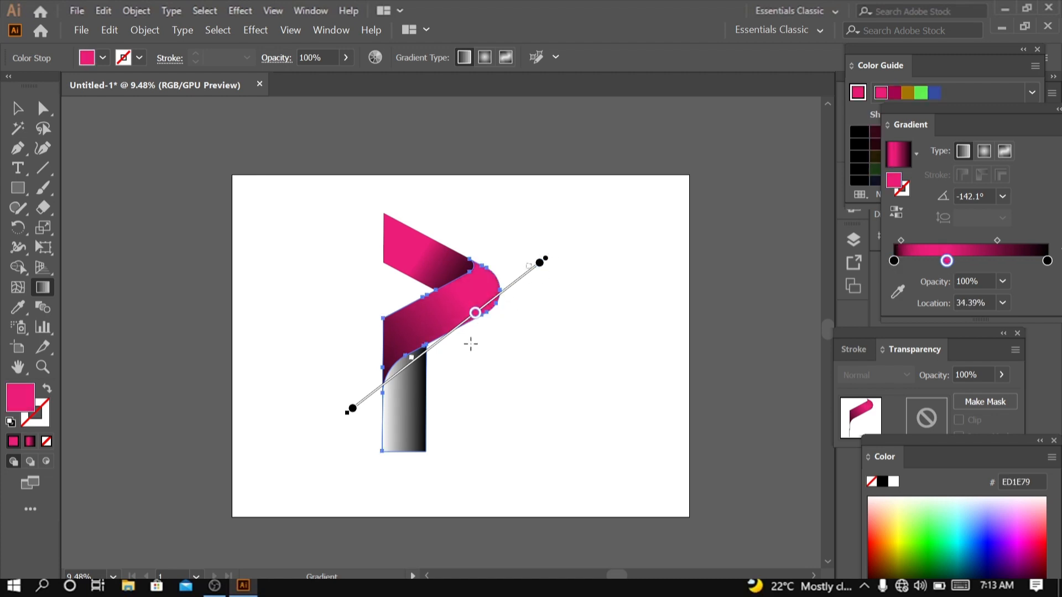
drag(475, 314, 489, 306)
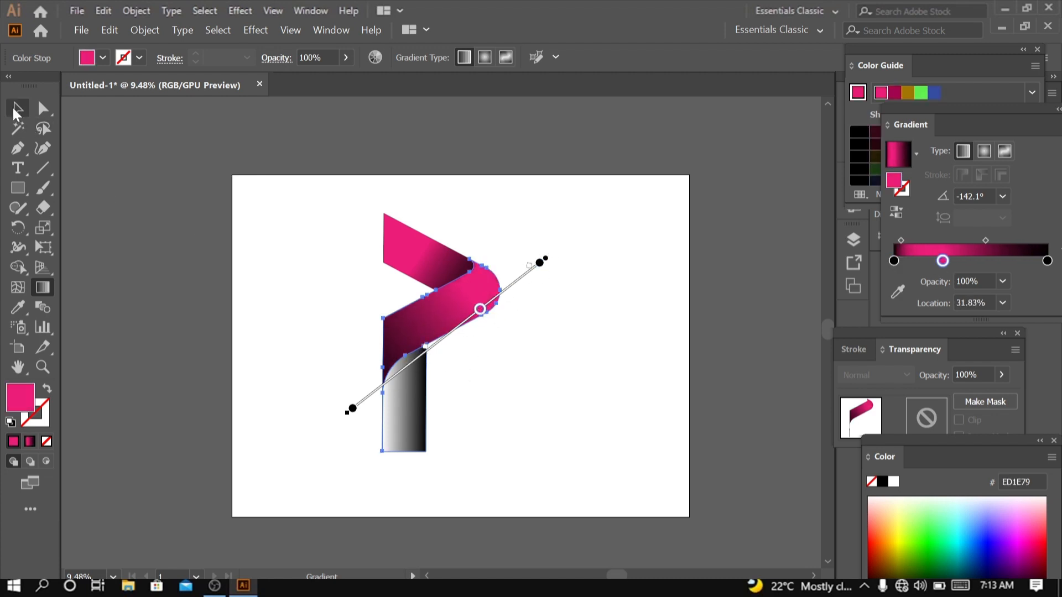
click(17, 110)
click(566, 374)
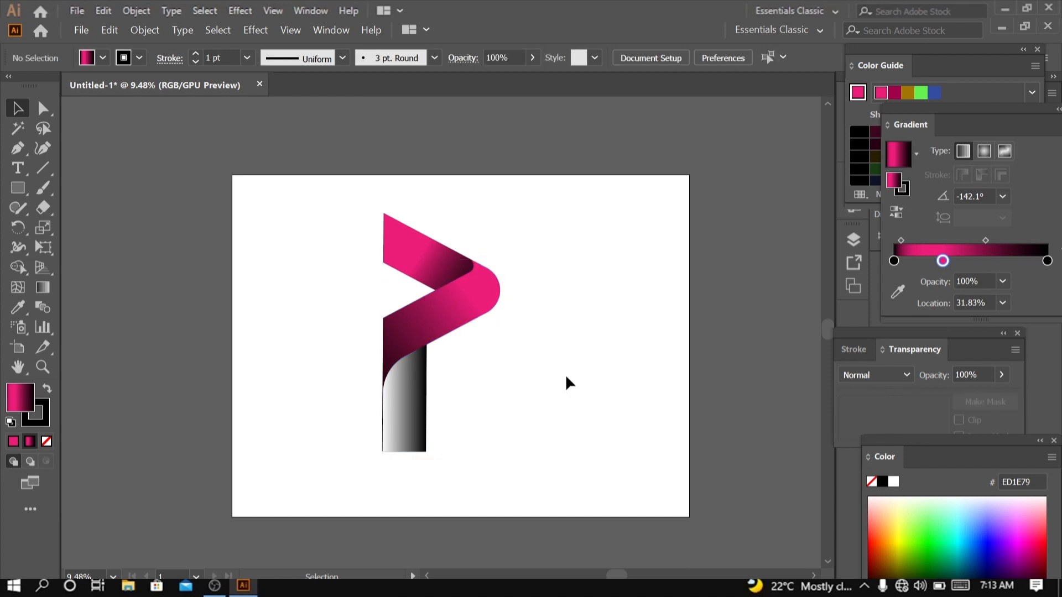
- Set the vertical stem's white gradient stop to black and add a middle stop in pink ED1E79
click(400, 406)
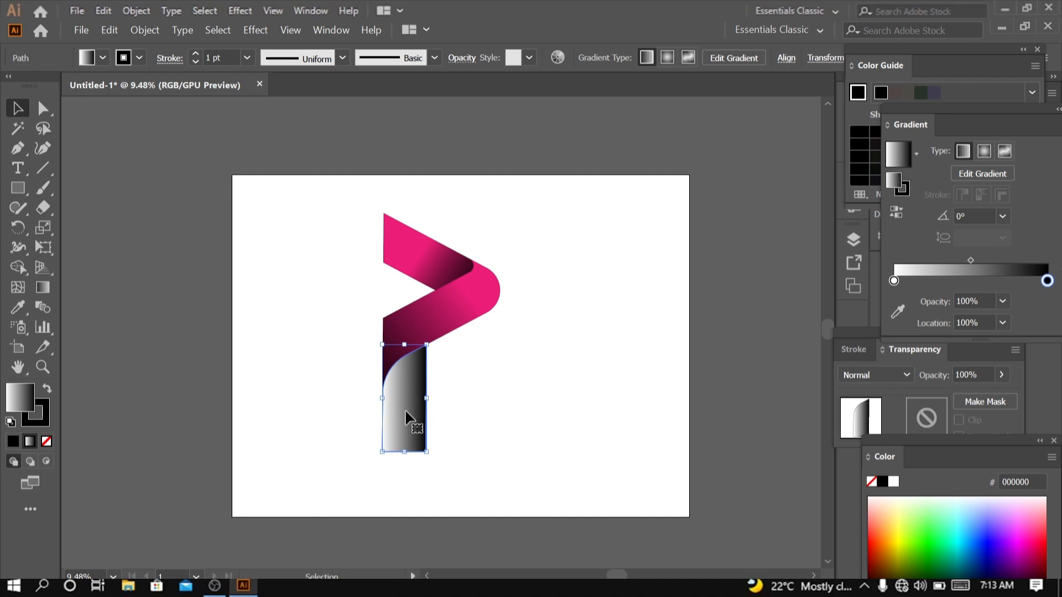
double_click(894, 277)
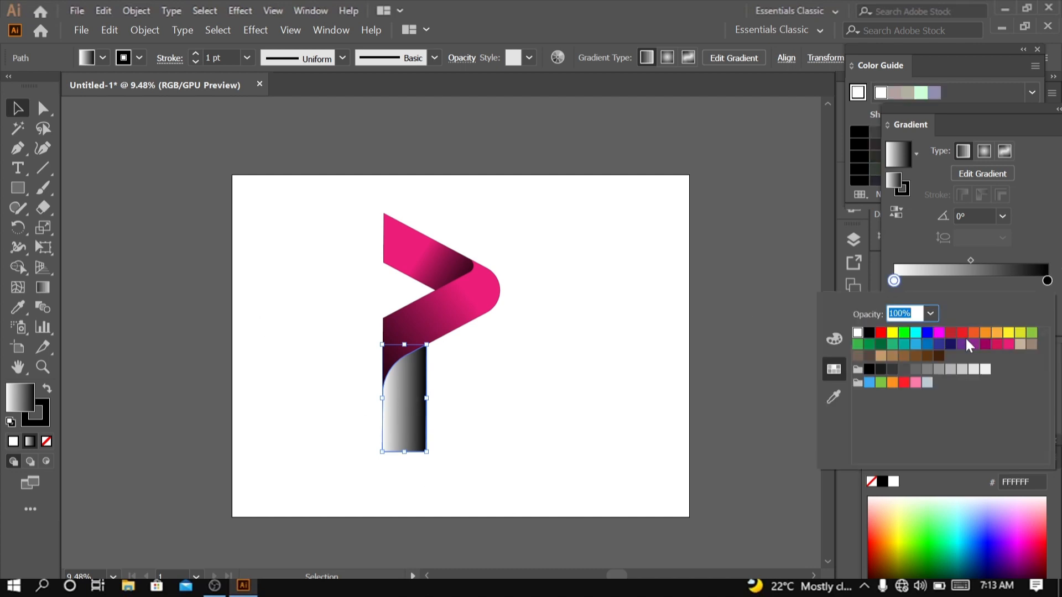
click(908, 341)
click(863, 336)
click(972, 281)
double_click(972, 281)
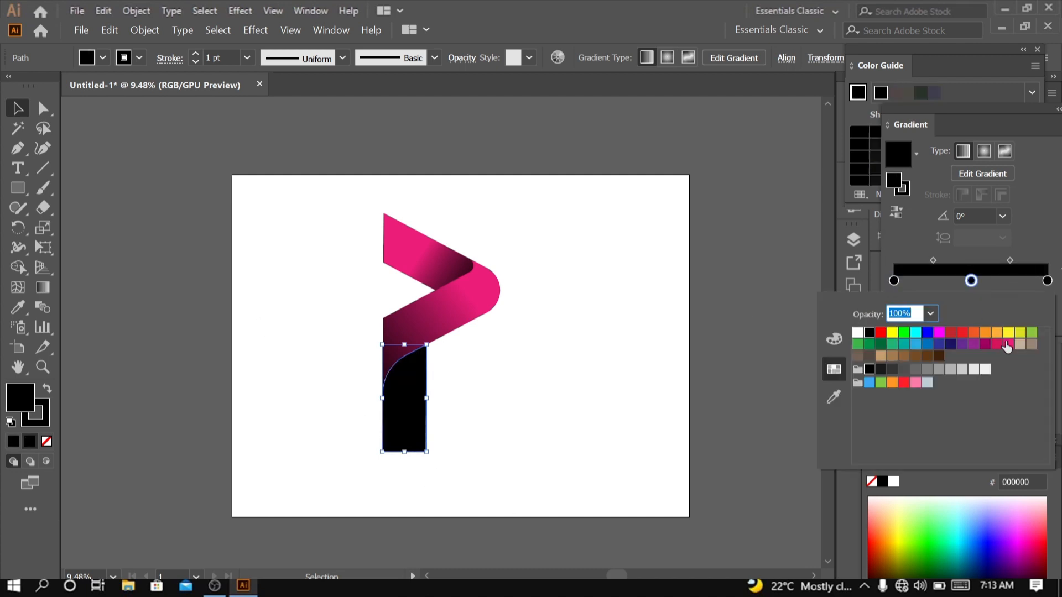
click(995, 349)
click(599, 402)
- Redirect the stem's gradient to run vertically down the stem at -89.3°
key(g)
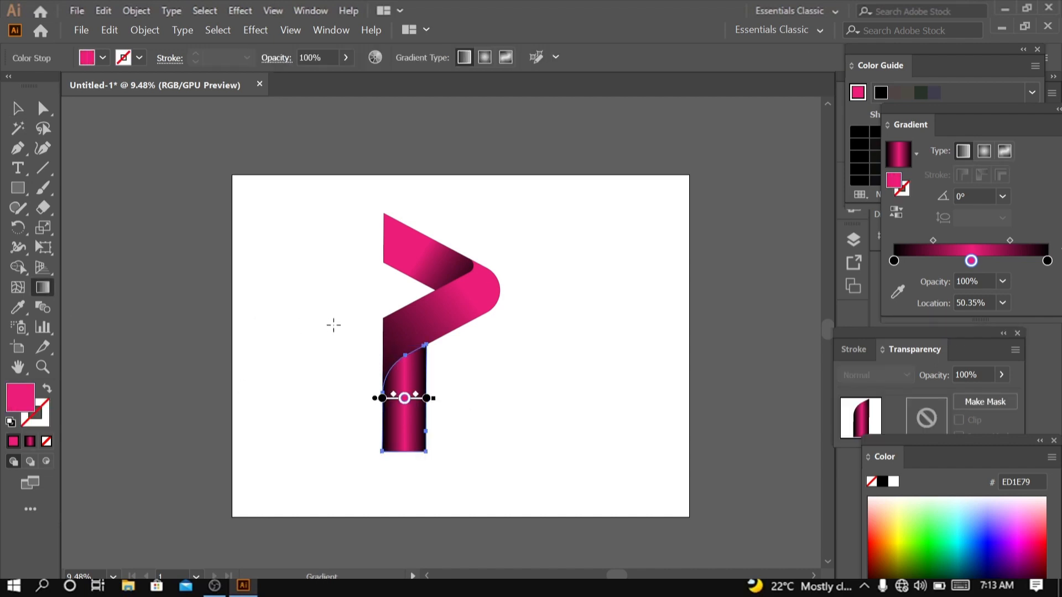
drag(403, 257, 406, 481)
drag(405, 372, 406, 567)
drag(405, 416, 407, 370)
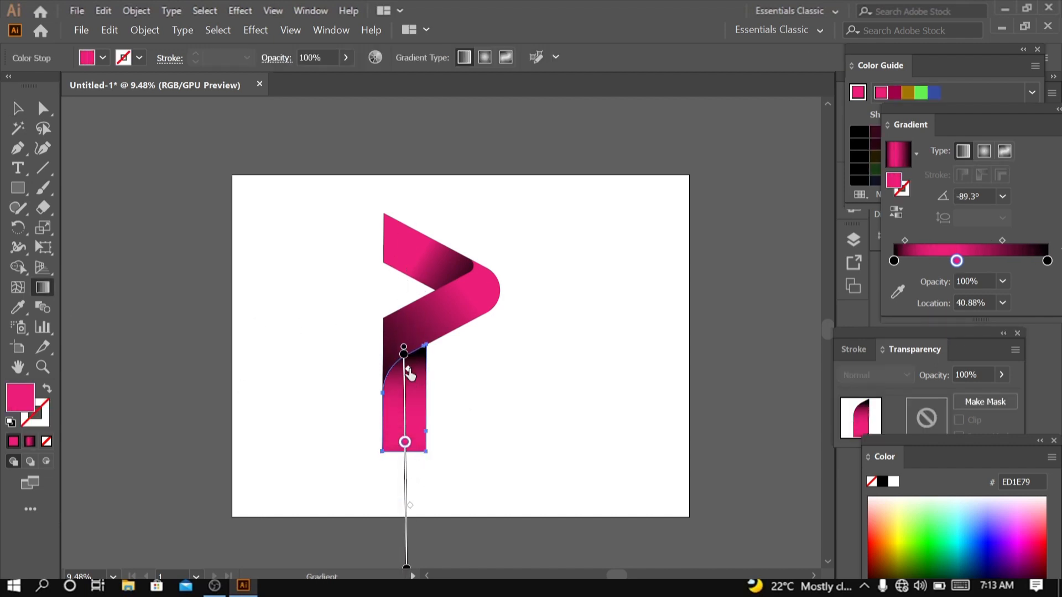
- Place the stem's pink gradient stop at 61.45% and push the lower midpoint toward the end black stop
drag(405, 441, 405, 470)
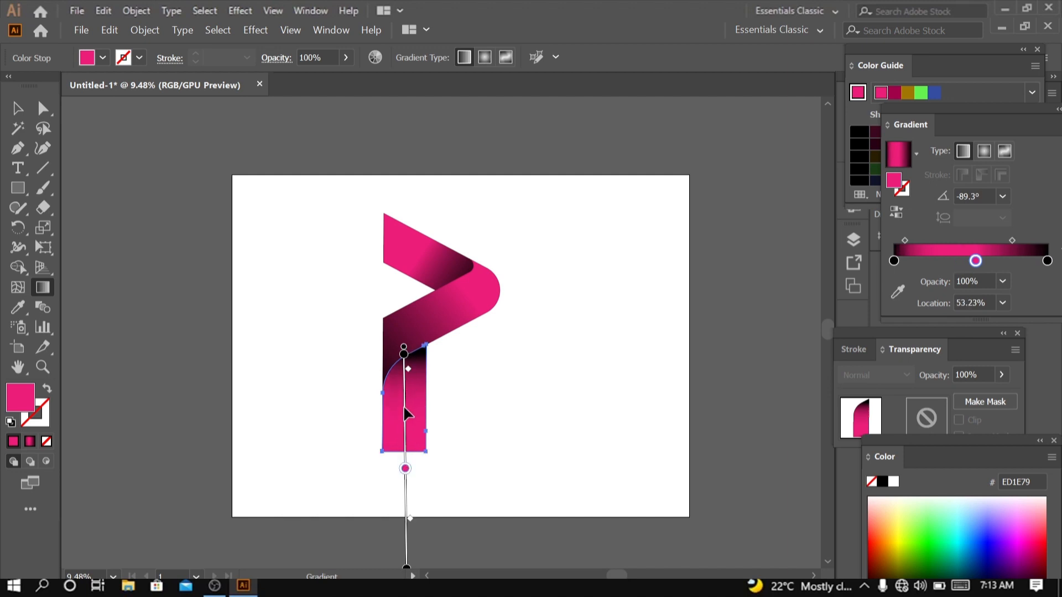
mouse_move(406, 414)
mouse_down()
mouse_move(406, 364)
mouse_move(405, 433)
mouse_up()
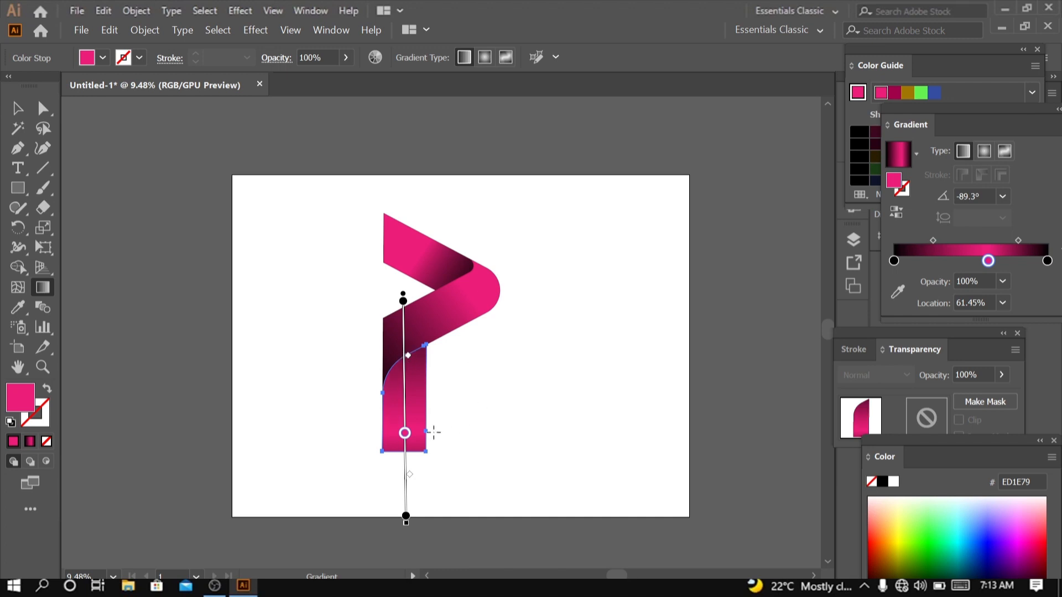
drag(405, 459, 414, 533)
key(ctrl+z)
click(11, 113)
click(669, 352)
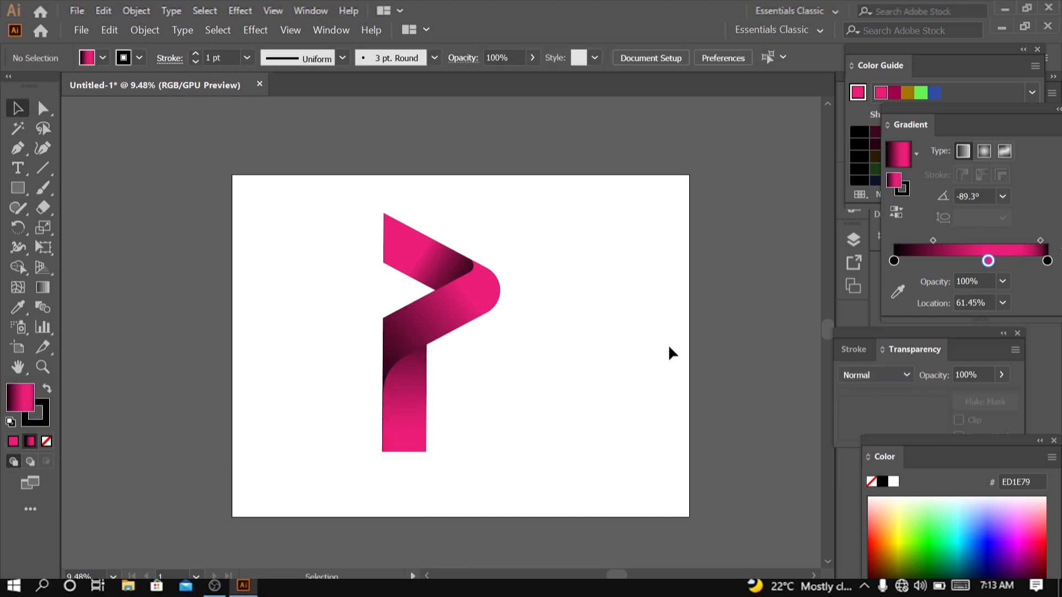
- Try moving the stem's pink gradient stop up to 25.66%
click(403, 381)
key(g)
click(404, 434)
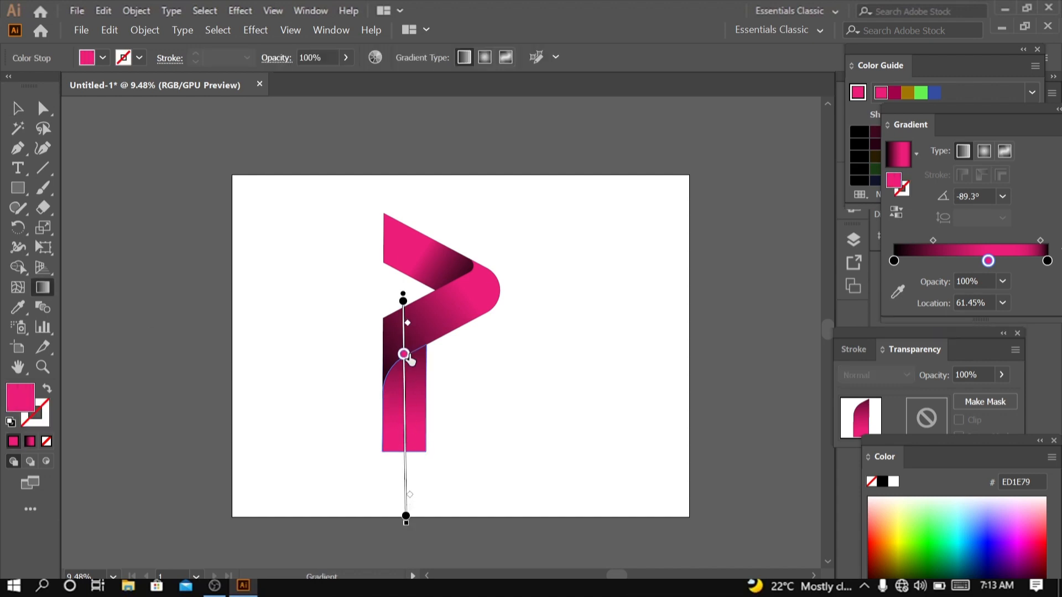
drag(409, 357, 407, 355)
key(v)
click(713, 357)
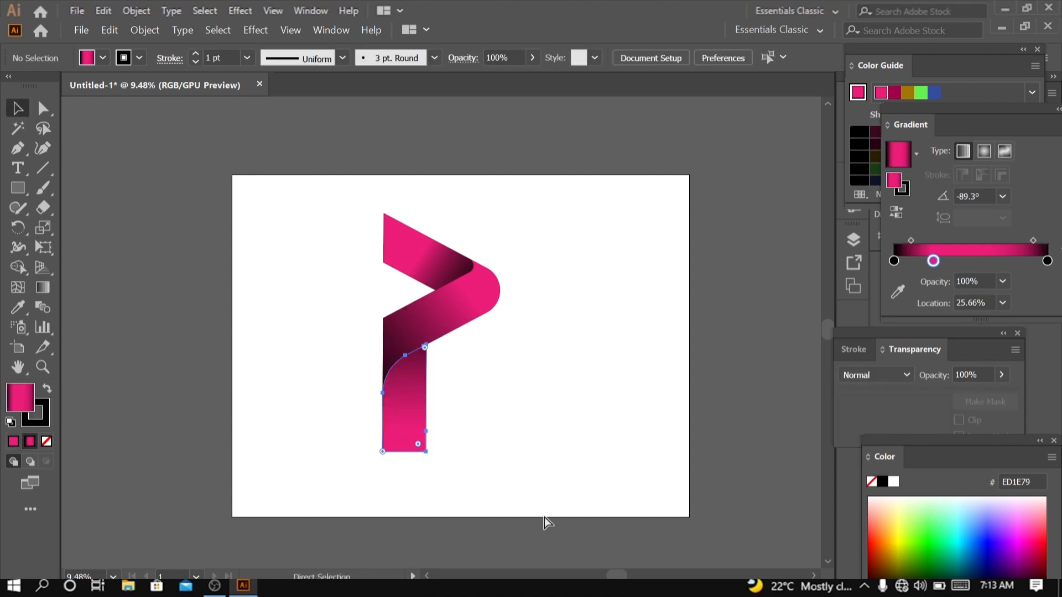
key(ctrl+z)
- Slide the stem gradient's upper midpoint closer to the starting black stop
click(408, 422)
click(43, 287)
drag(407, 356, 407, 341)
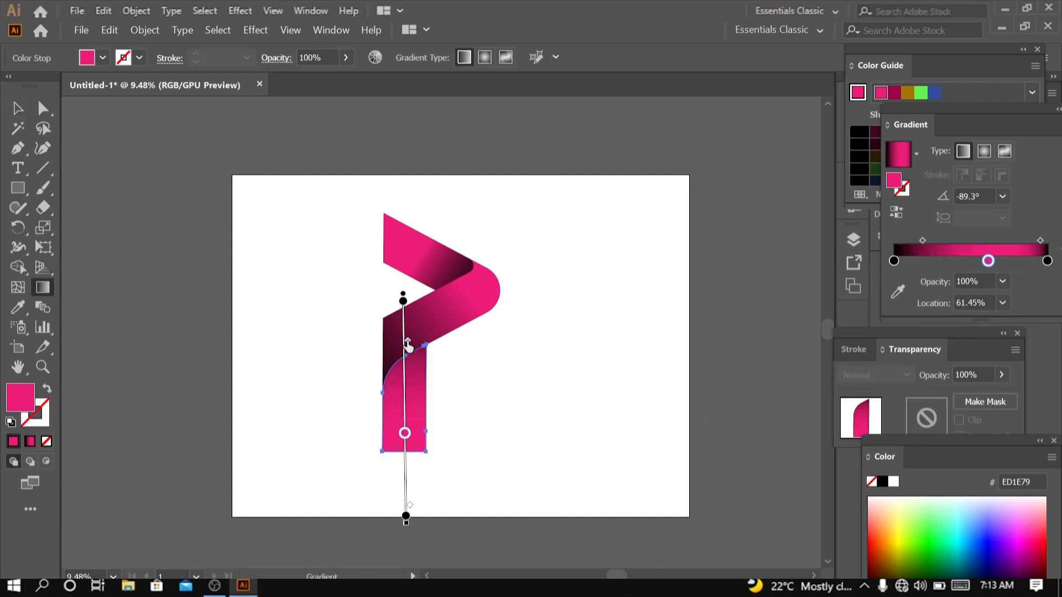
key(v)
click(508, 266)
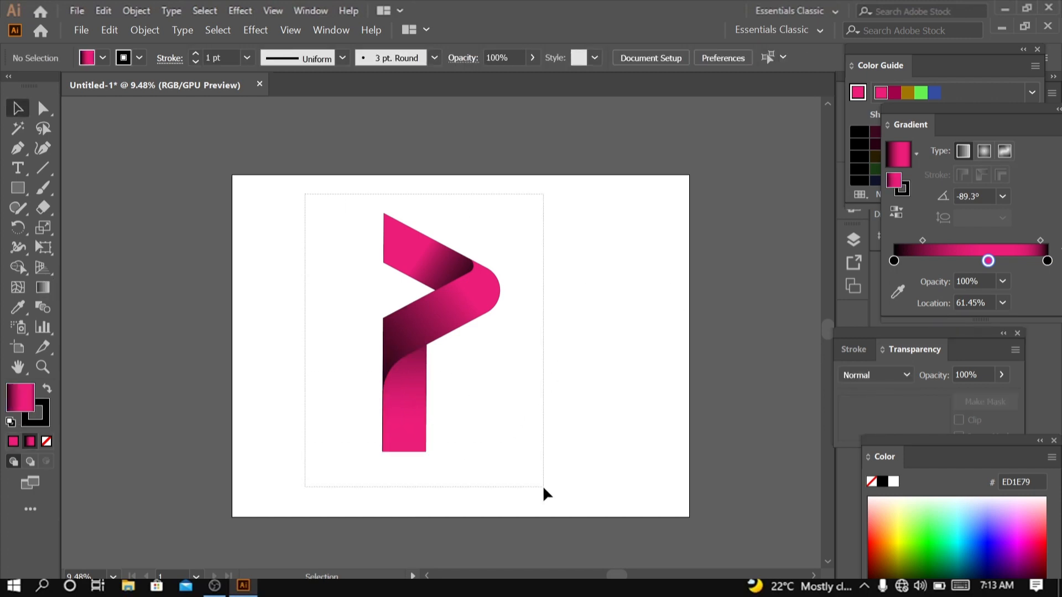
- Duplicate the upper band into the empty area beside the P and set the copy's opacity to 50%
drag(441, 268, 612, 356)
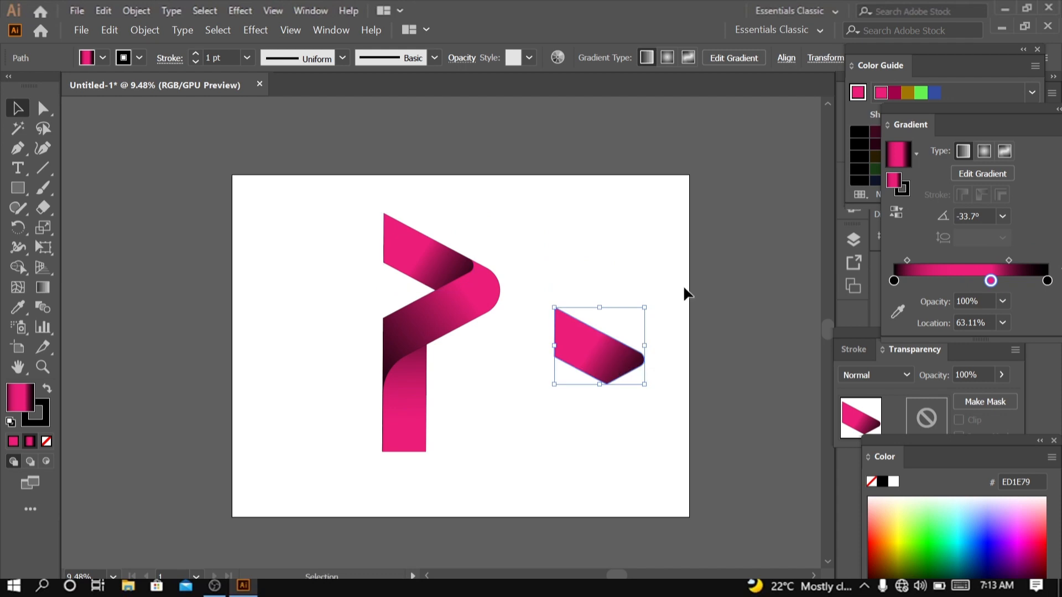
click(684, 286)
click(593, 365)
drag(935, 363, 798, 254)
click(901, 271)
drag(902, 290, 870, 289)
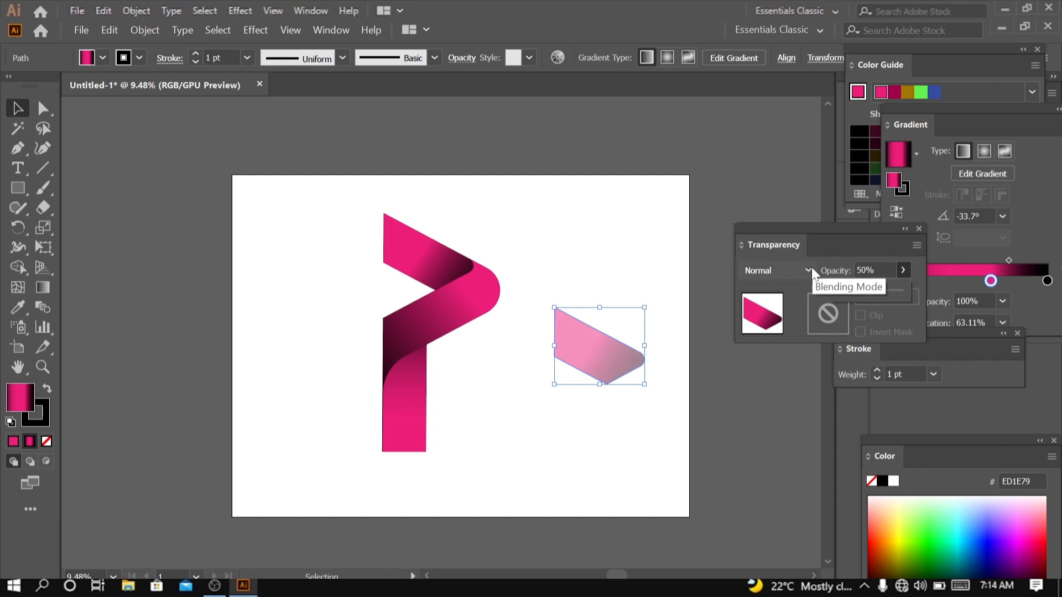
- Place the semi-transparent copy over the upper band and set its blending mode to Multiply
click(664, 255)
drag(589, 355, 423, 266)
click(785, 270)
click(776, 332)
click(612, 346)
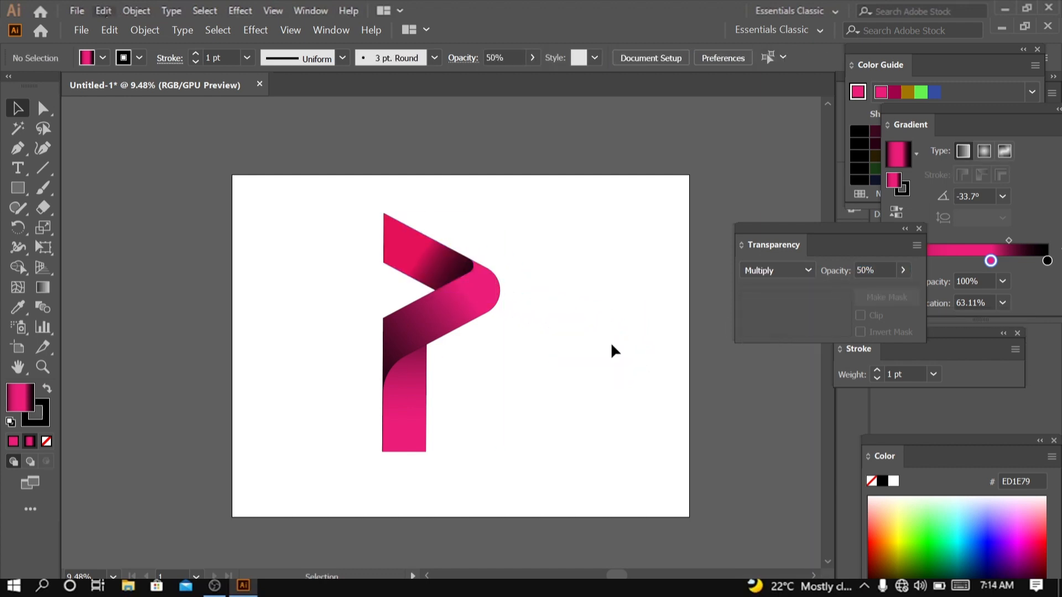
- Try moving the overlay's pink gradient stop to 60.04%, and undo back to the copy sitting beside the P
click(420, 244)
click(43, 288)
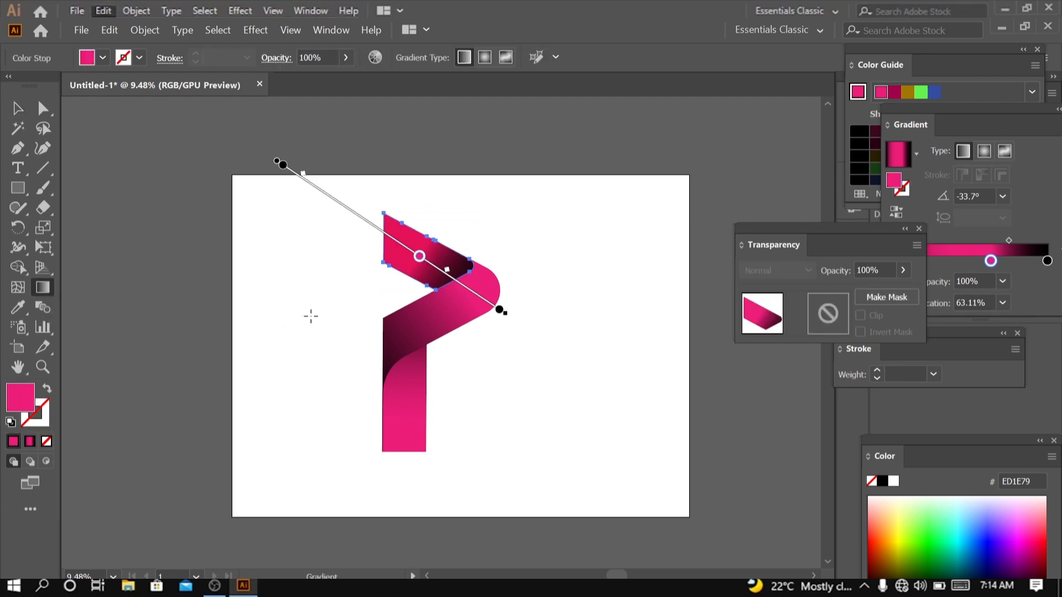
click(16, 109)
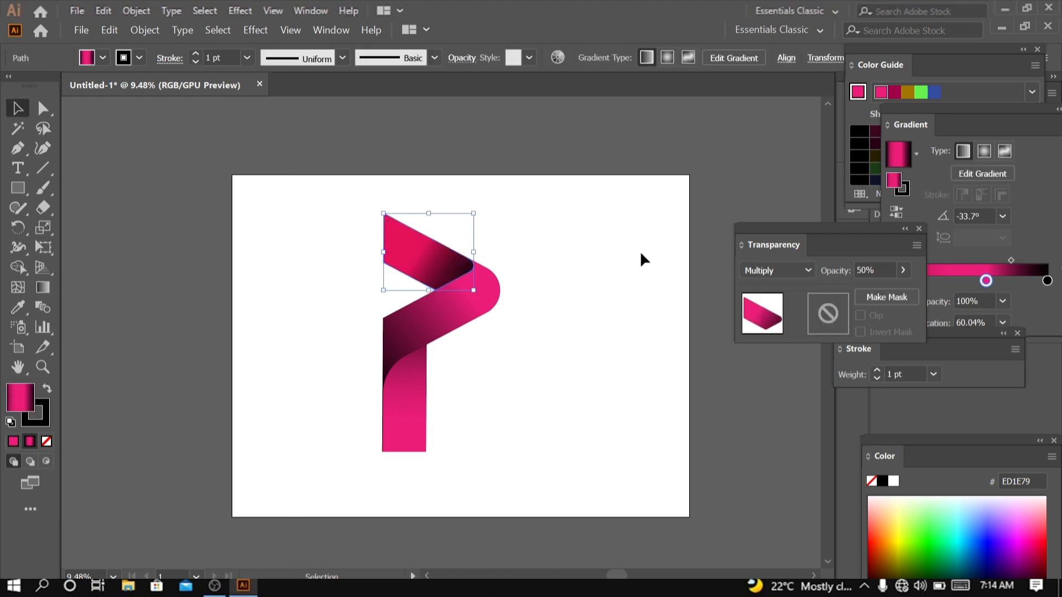
key(ctrl+z)
key(ctrl+z)
key(ctrl+z)
click(642, 260)
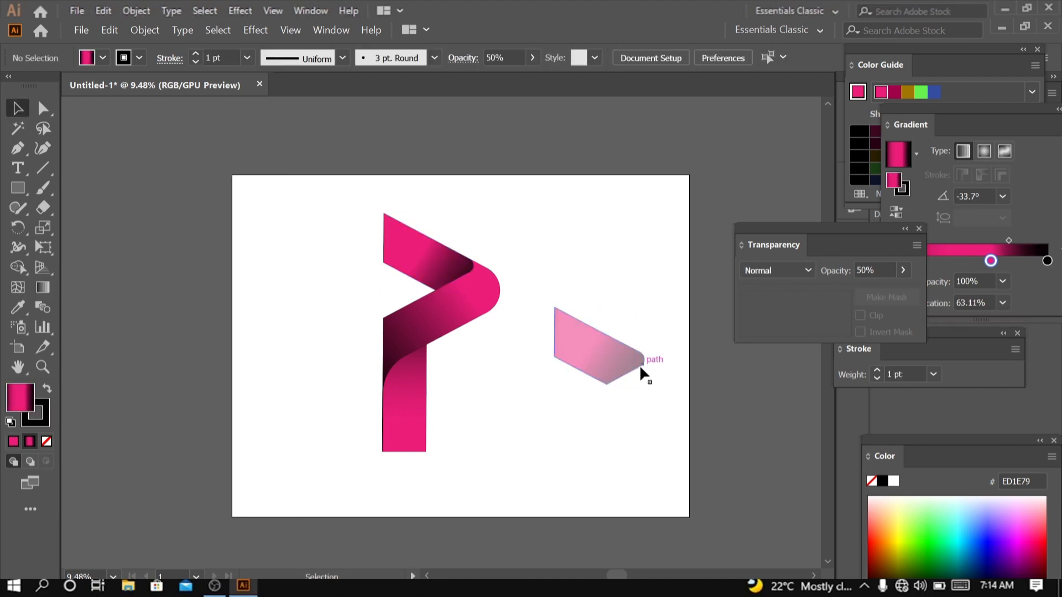
- Align the 50% opacity copy exactly over the upper band and blend it with Multiply
drag(601, 369, 436, 277)
click(777, 270)
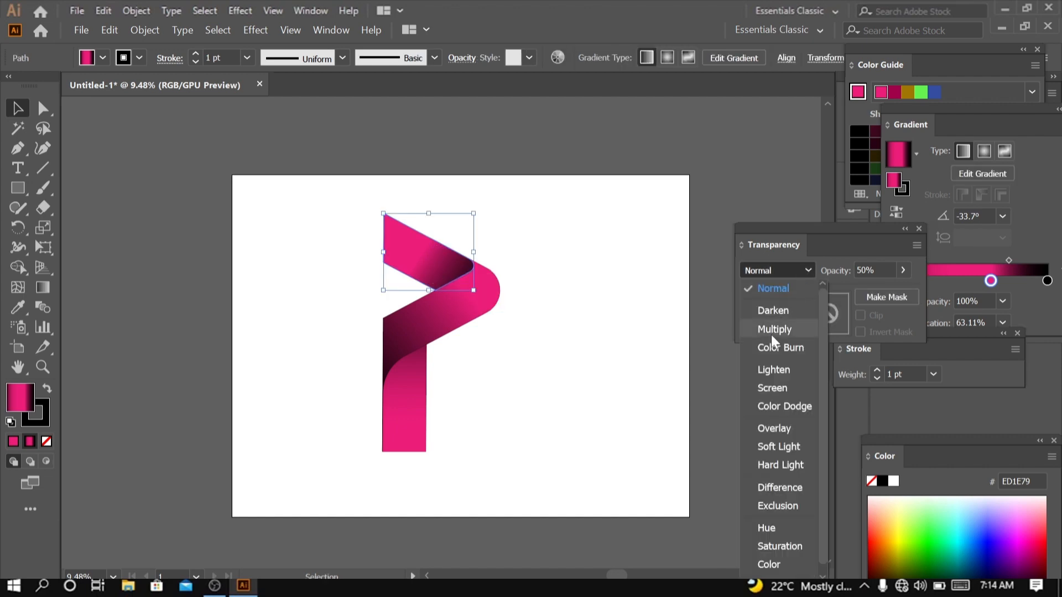
click(773, 328)
click(633, 325)
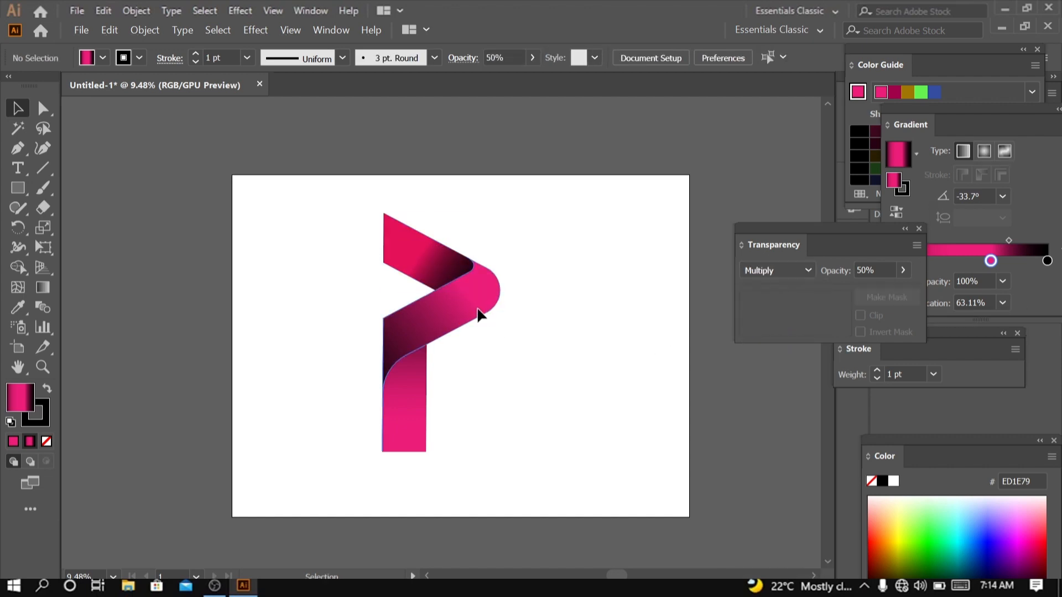
- Duplicate the middle band beside the P and set the copy's opacity to 50%
drag(483, 315, 635, 392)
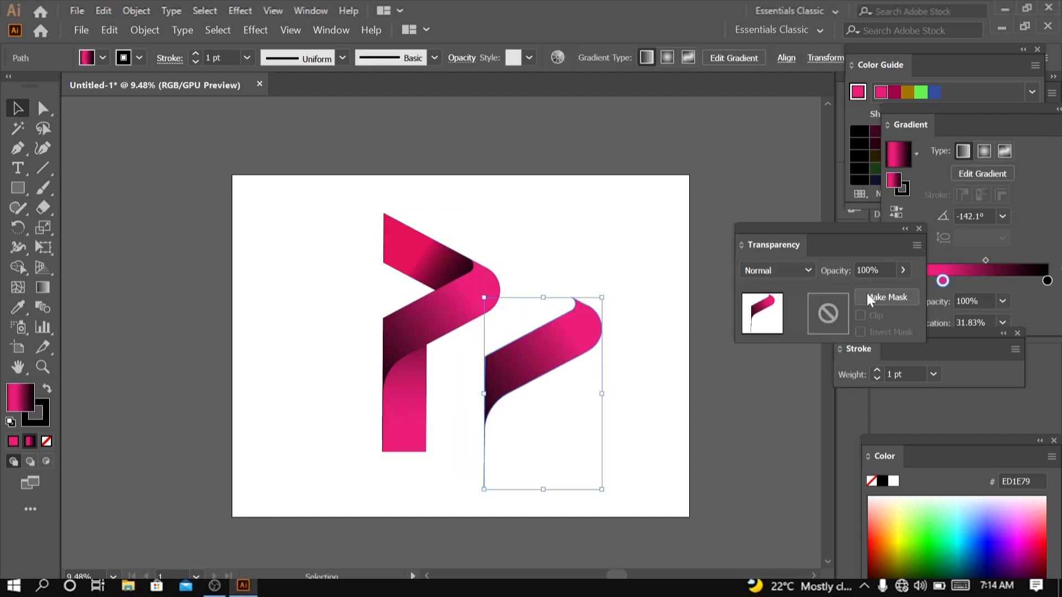
drag(899, 290, 871, 286)
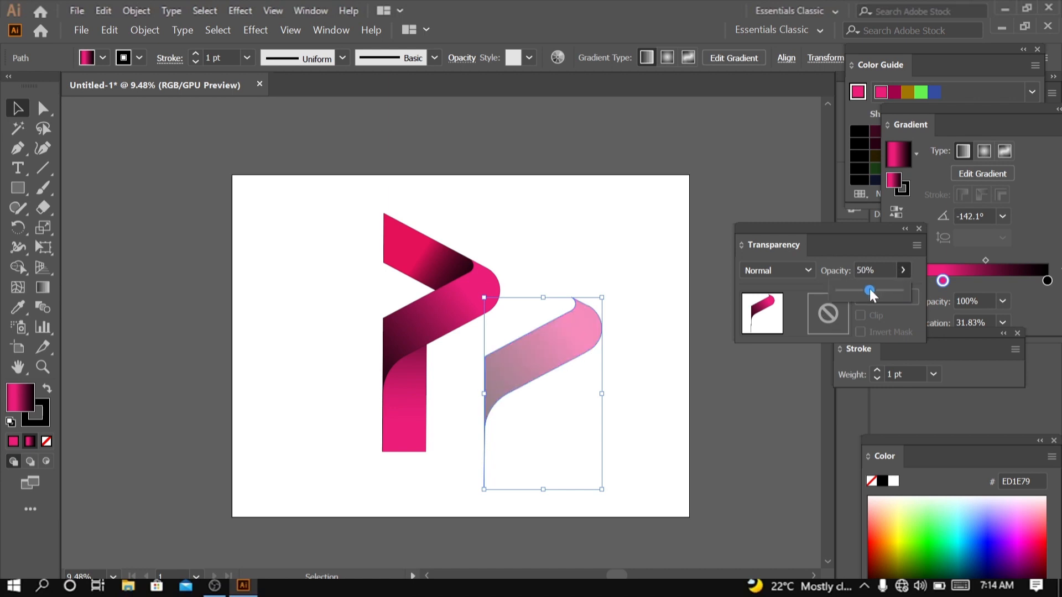
click(656, 276)
- Align the middle band's copy over the original band and set its blending mode to Multiply
drag(580, 340, 479, 310)
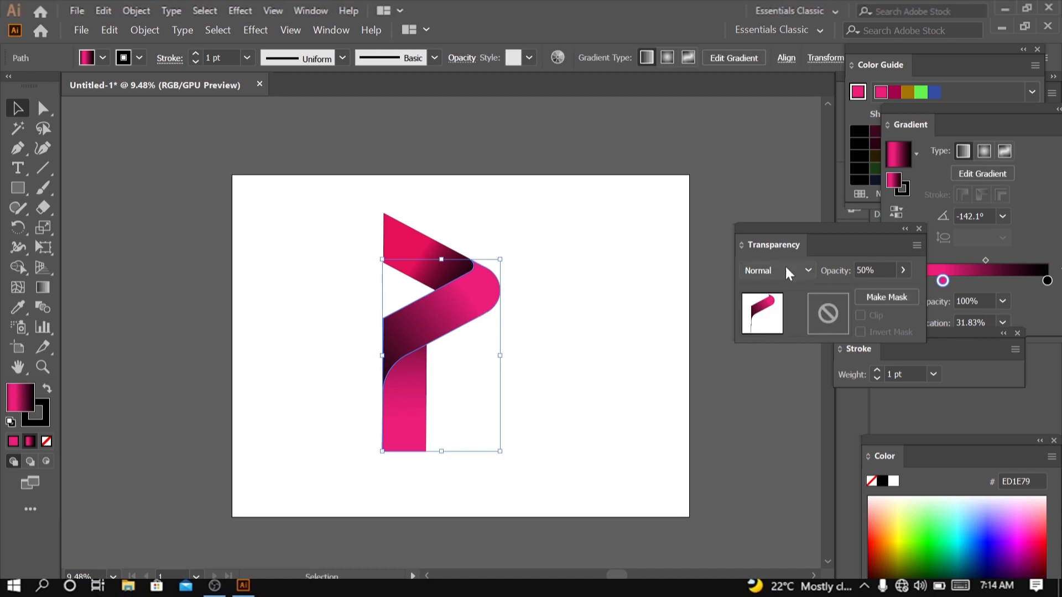
click(786, 270)
click(788, 332)
click(571, 365)
- Duplicate the vertical stem over itself and set the copy to 50% opacity with the Multiply blending mode
mouse_move(420, 402)
mouse_down()
mouse_move(477, 392)
mouse_move(425, 386)
mouse_up()
click(872, 294)
click(777, 270)
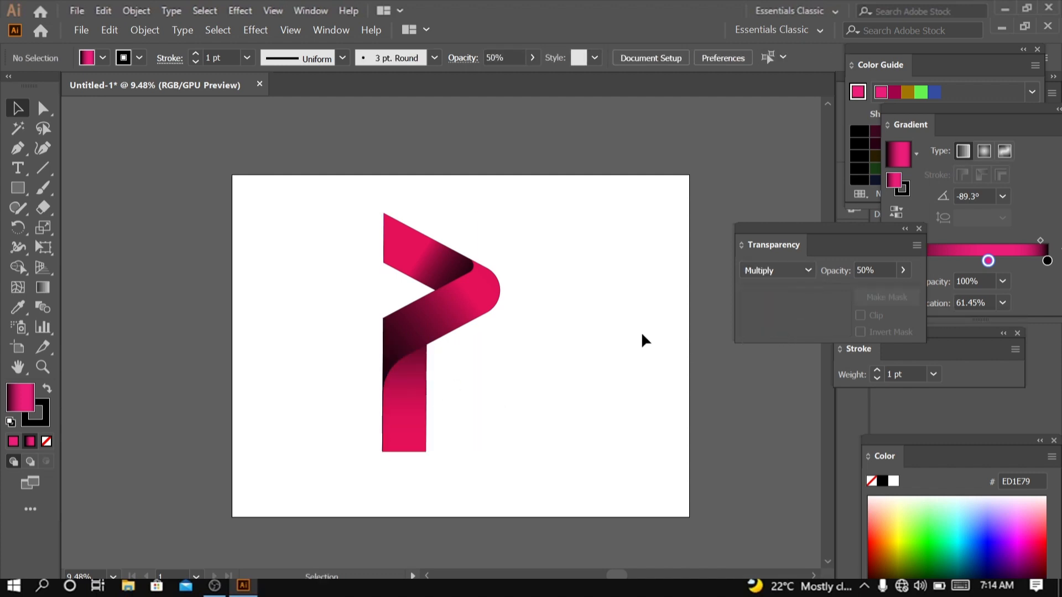
- Adjust the vertical stem's gradient so the black shading under the fold extends further down
click(414, 402)
key(g)
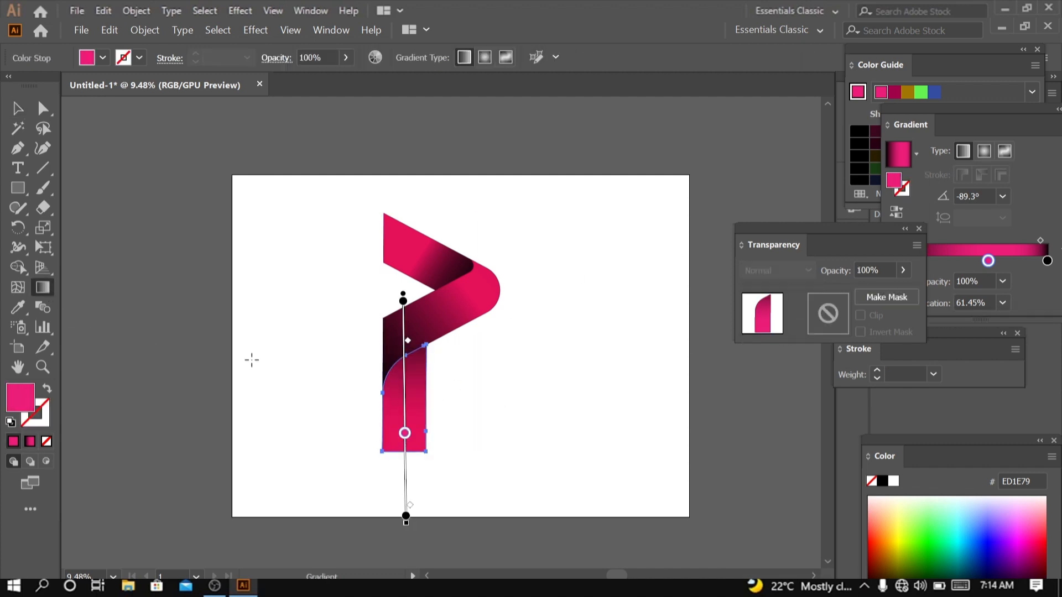
mouse_move(407, 366)
mouse_down()
mouse_move(408, 394)
mouse_move(408, 378)
mouse_up()
click(17, 108)
click(670, 286)
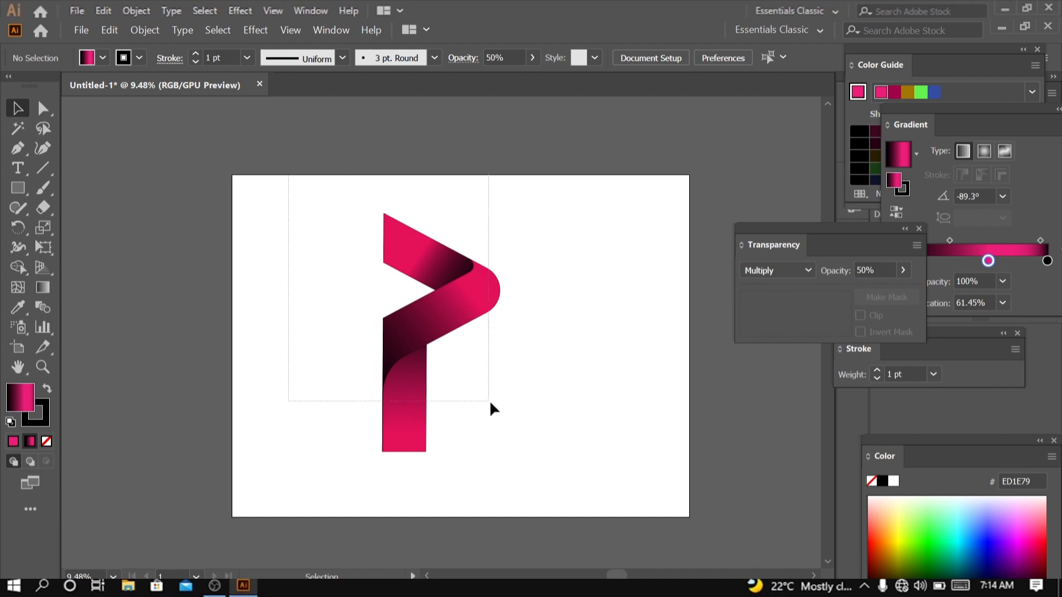
- Group all the ribbon pieces of the letter P
drag(490, 403, 490, 403)
right_click(422, 268)
click(443, 360)
- Try a Gaussian Blur with a 17.3 pixel radius on the grouped P and undo it
click(255, 30)
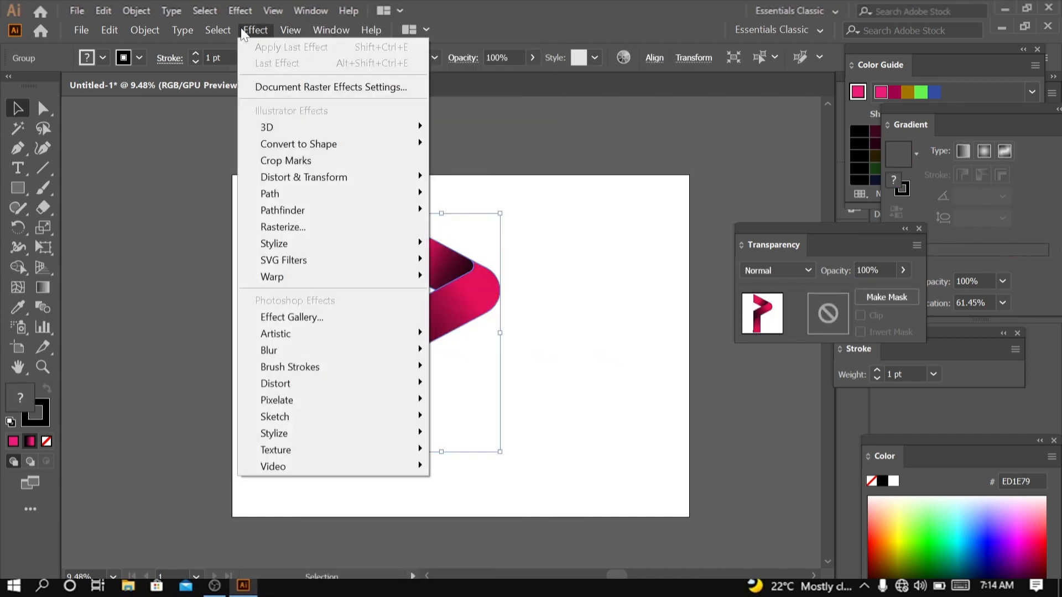
mouse_move(360, 351)
click(465, 352)
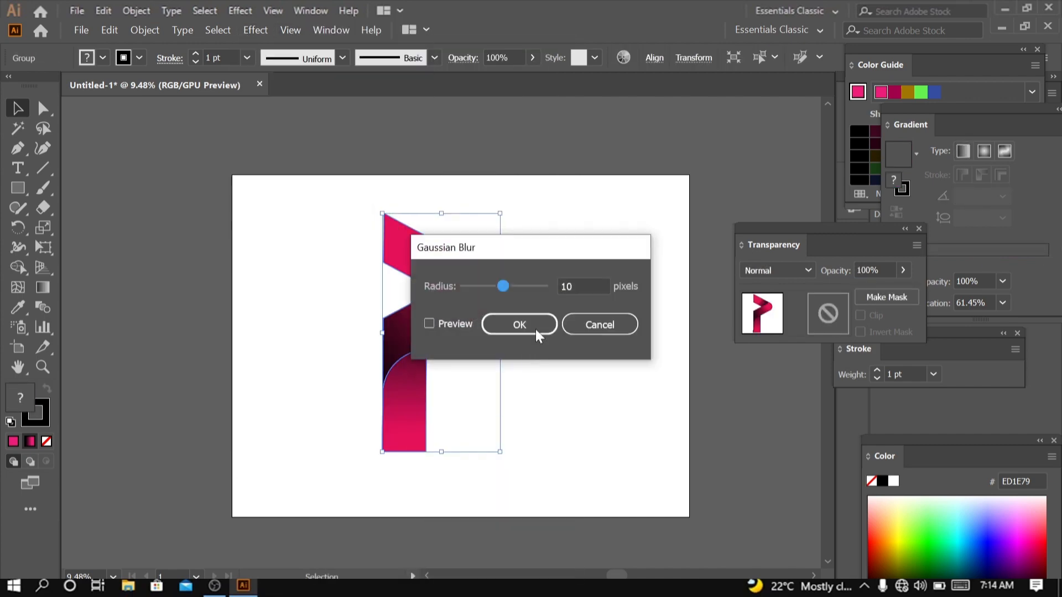
mouse_move(503, 286)
mouse_down()
mouse_move(493, 285)
mouse_move(520, 293)
mouse_up()
click(526, 324)
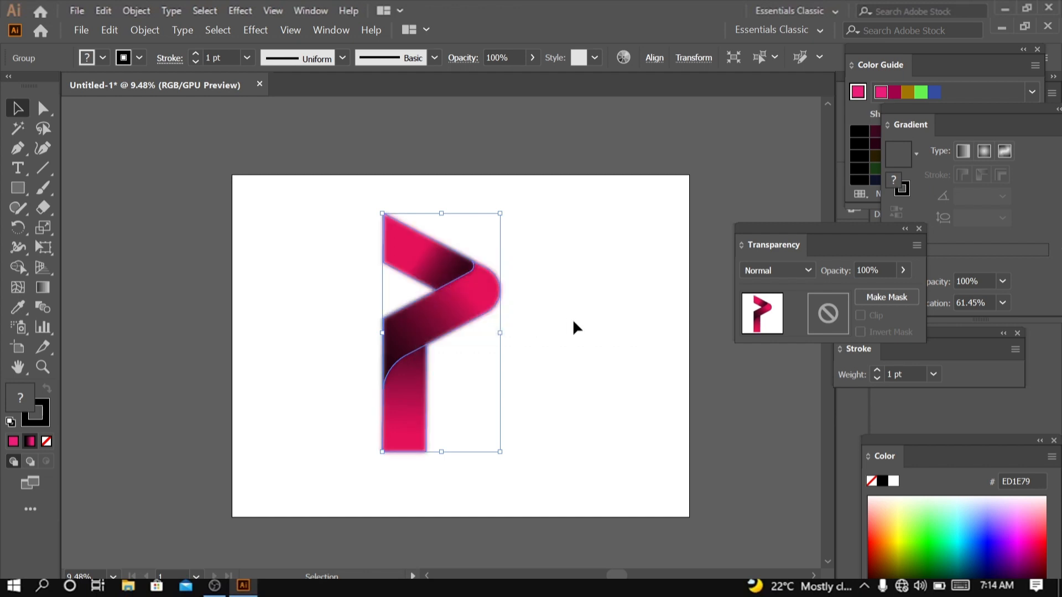
key(ctrl+z)
- Try the Gaussian Blur on the grouped P a second time and undo it
click(255, 29)
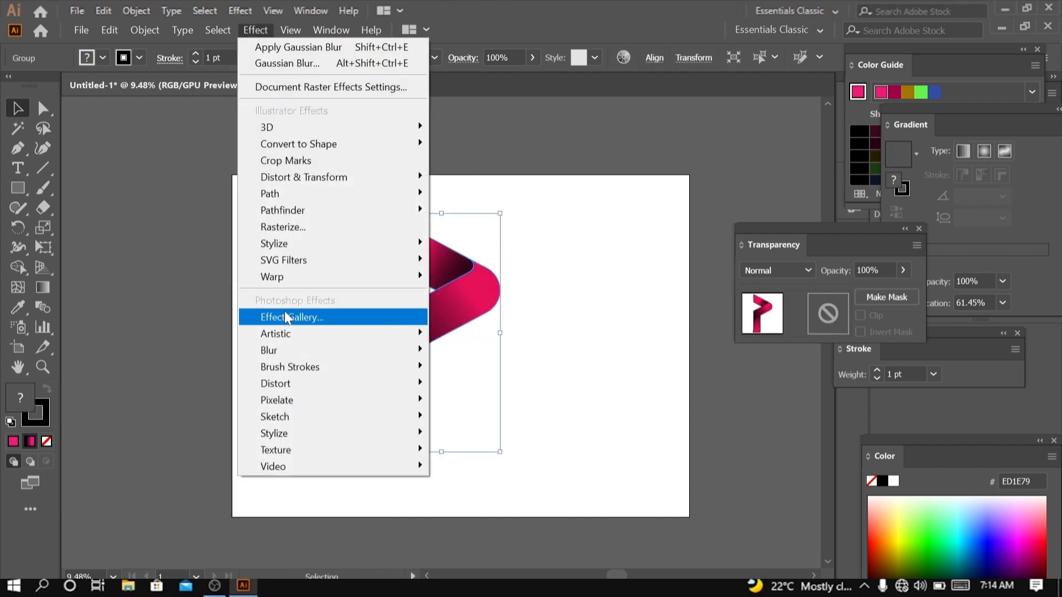
mouse_move(360, 351)
click(464, 353)
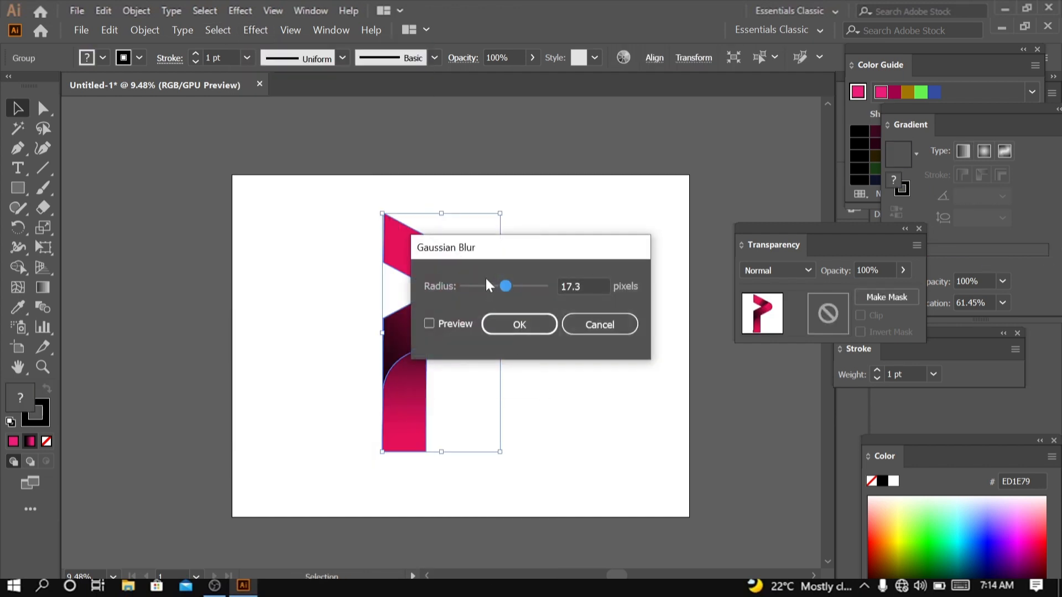
click(521, 324)
click(570, 357)
key(ctrl+z)
click(563, 328)
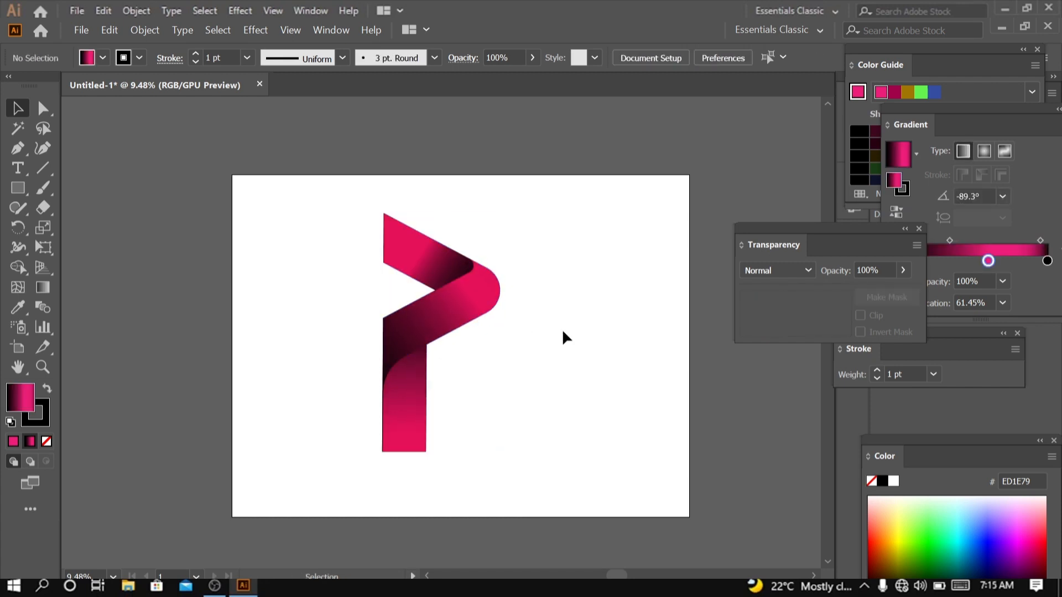
- Try a 2 pt stroke weight on the grouped P and undo it
click(414, 400)
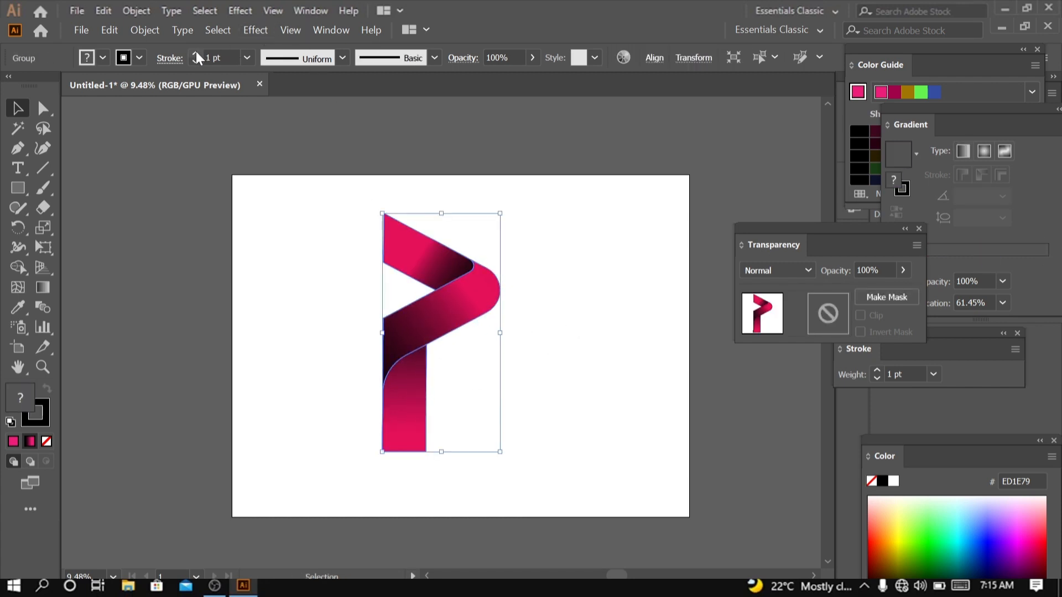
click(650, 264)
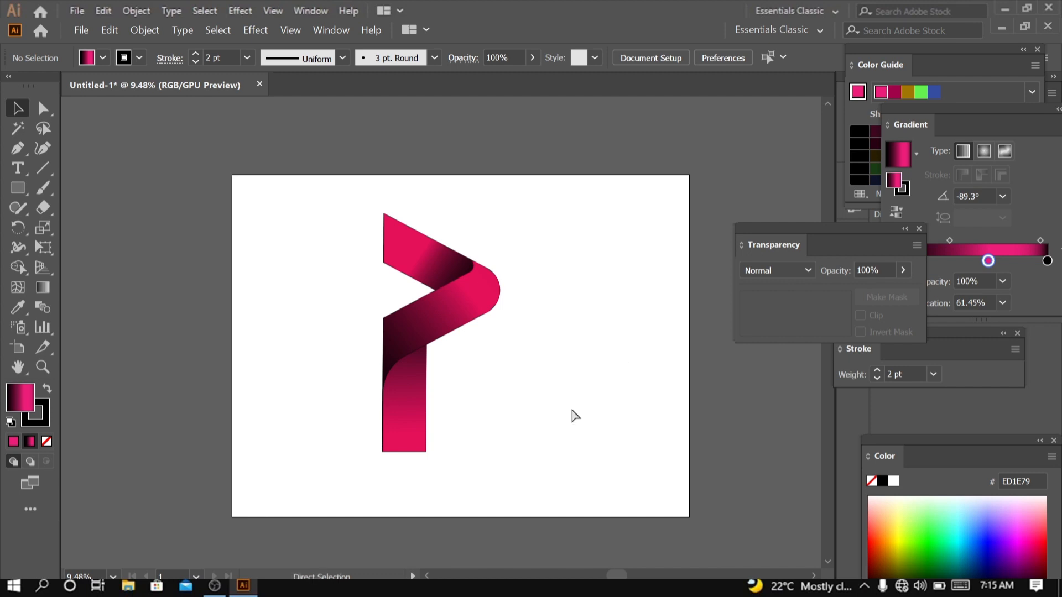
key(ctrl+z)
click(587, 389)
- Transfer the grouped P into the logo seve.ai document and place it on the white artboard with the brand name
drag(280, 202, 516, 387)
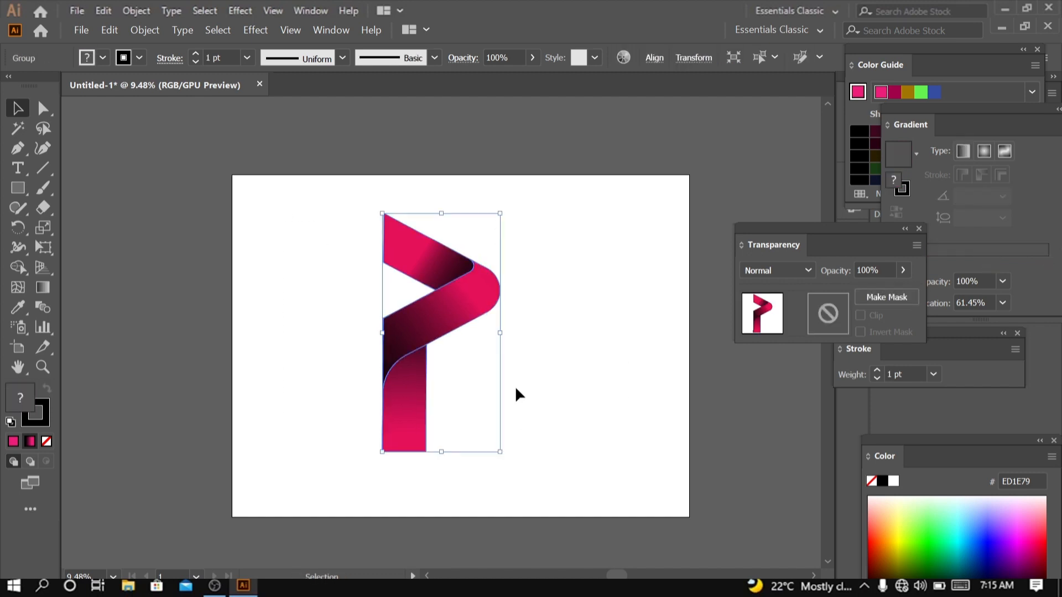
right_click(446, 351)
click(816, 130)
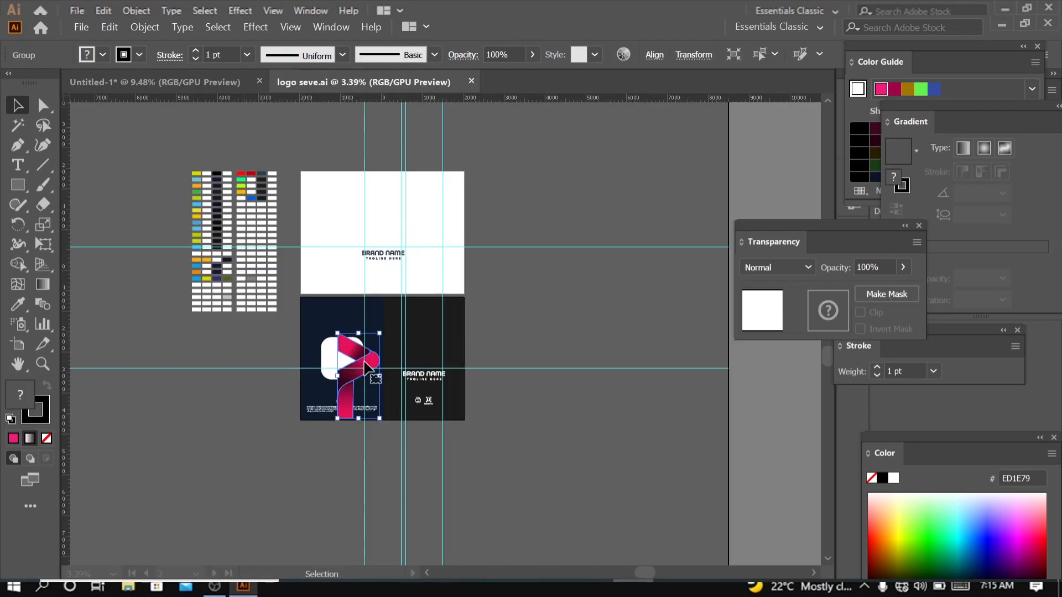
drag(337, 356, 426, 224)
scroll(406, 322, up, 3)
drag(406, 322, 524, 488)
scroll(501, 451, up, 2)
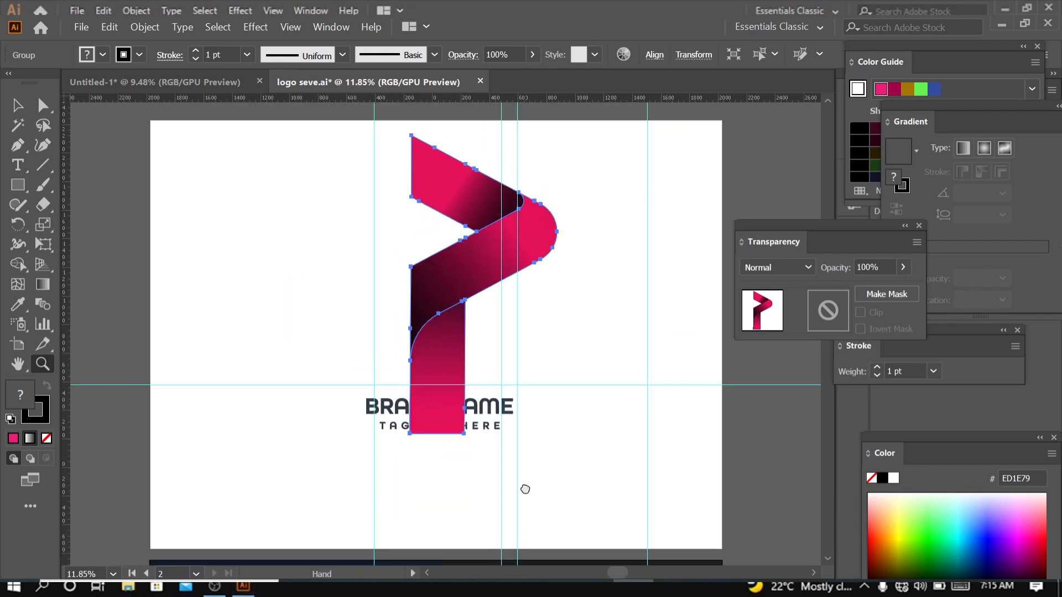
- Scale the P down slightly and position it directly above the BRAND NAME text
click(18, 105)
click(288, 216)
drag(472, 266, 437, 260)
click(609, 335)
click(596, 338)
click(563, 361)
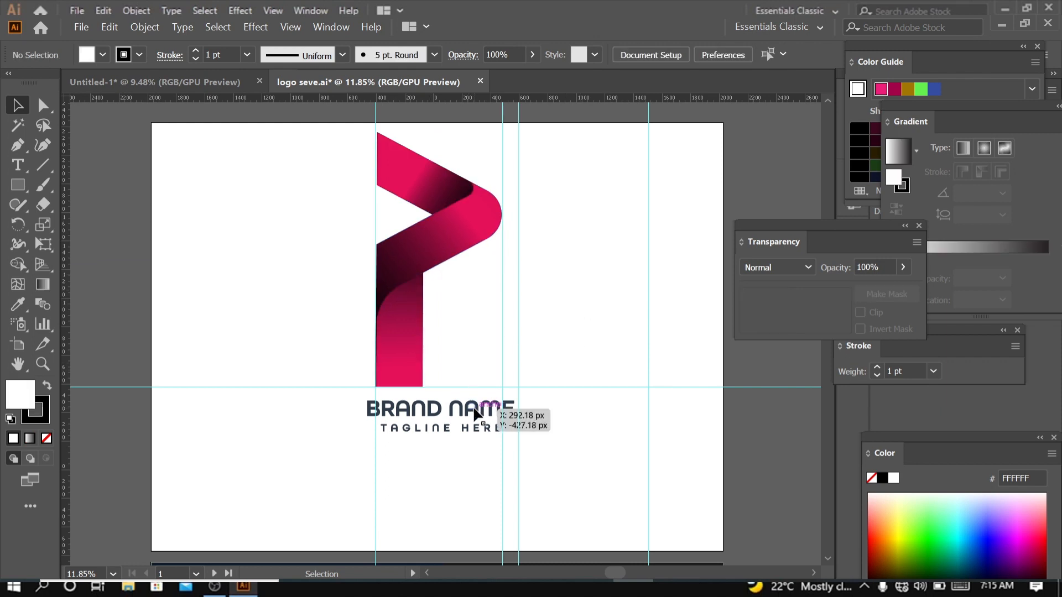
- Create a 4000 x 3000 px rectangle as a background for the white artboard
key(z)
drag(505, 315, 458, 410)
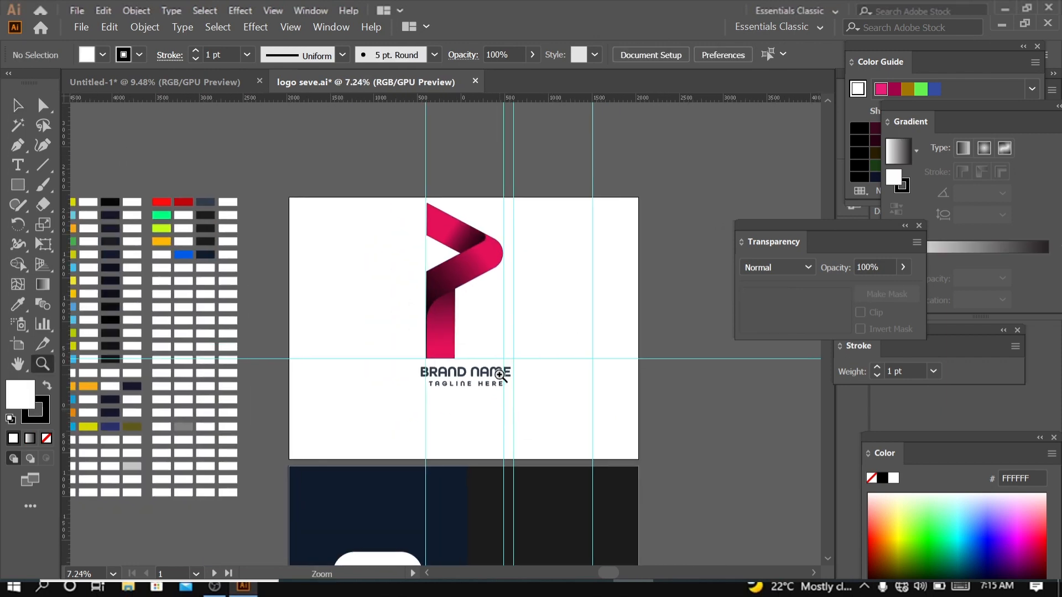
click(22, 107)
drag(315, 256, 390, 220)
key(m)
click(365, 271)
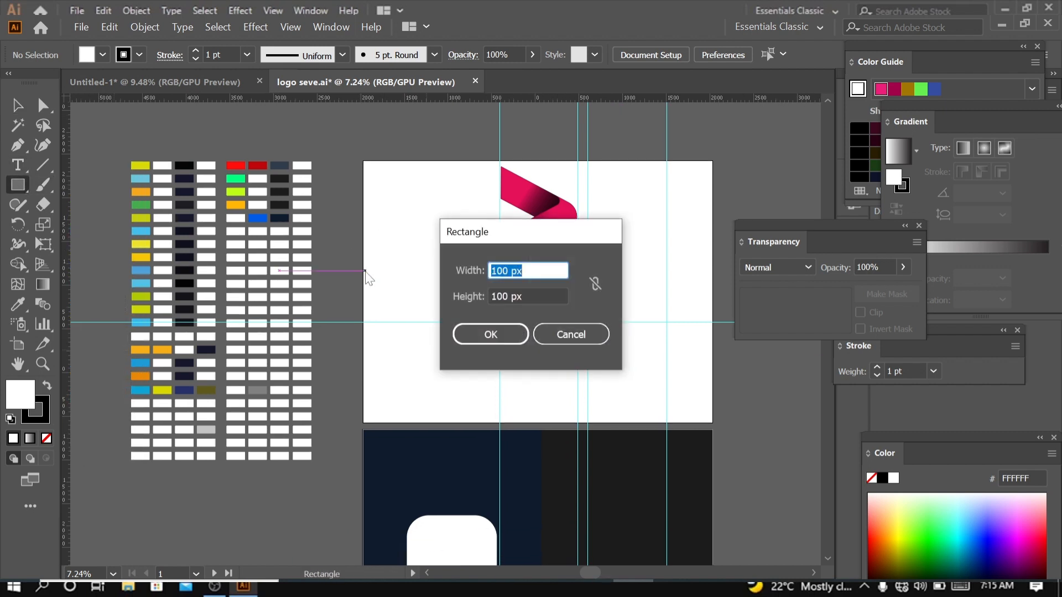
text(4000)
key(Tab)
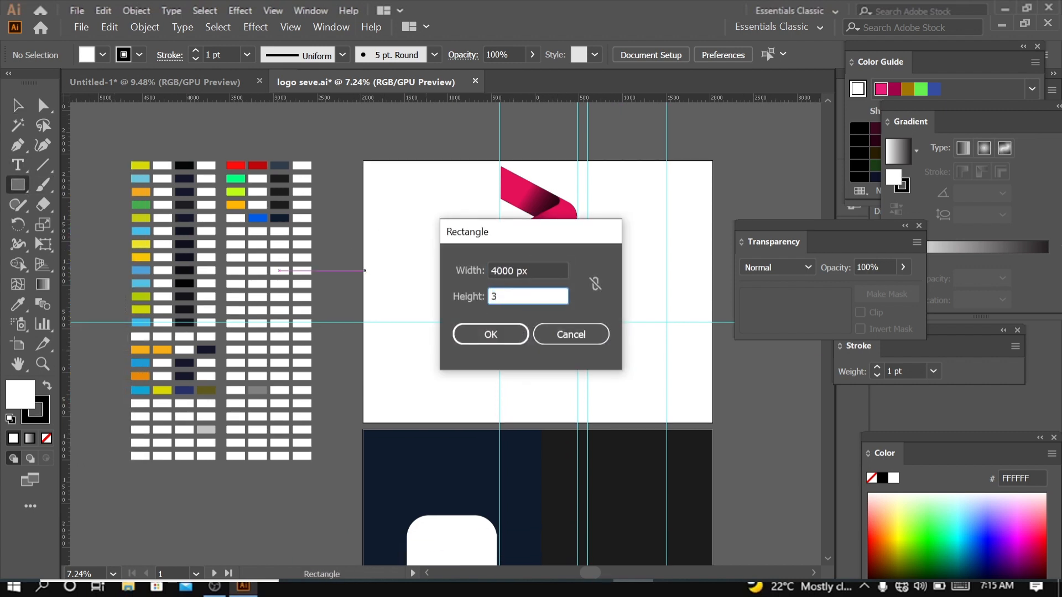
text(3000)
click(491, 343)
- Centre the rectangle vertically on the artboard and send it to the back behind the logo
click(655, 54)
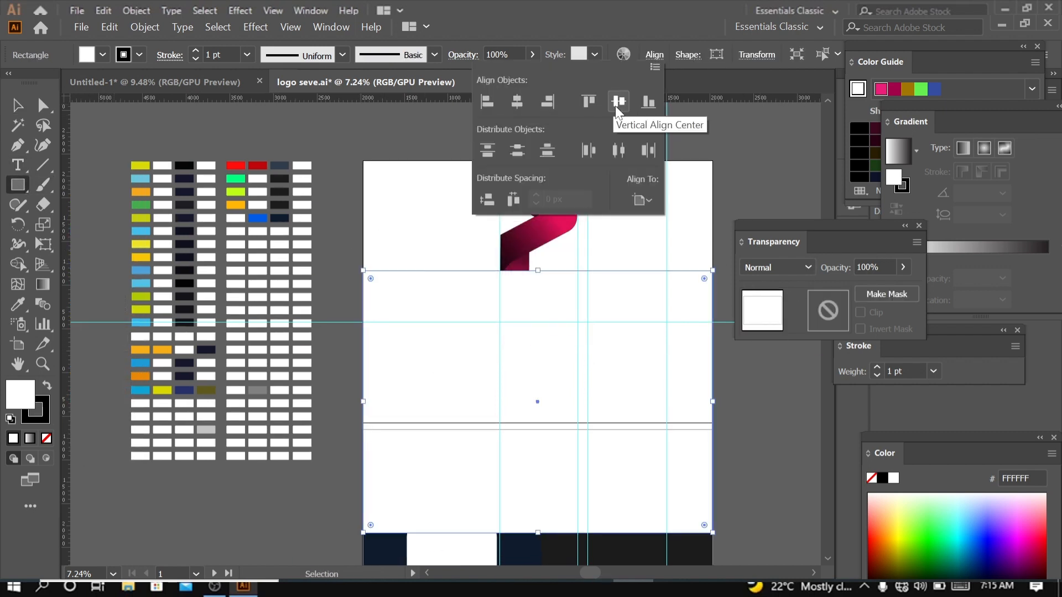
click(618, 102)
right_click(571, 280)
mouse_move(664, 502)
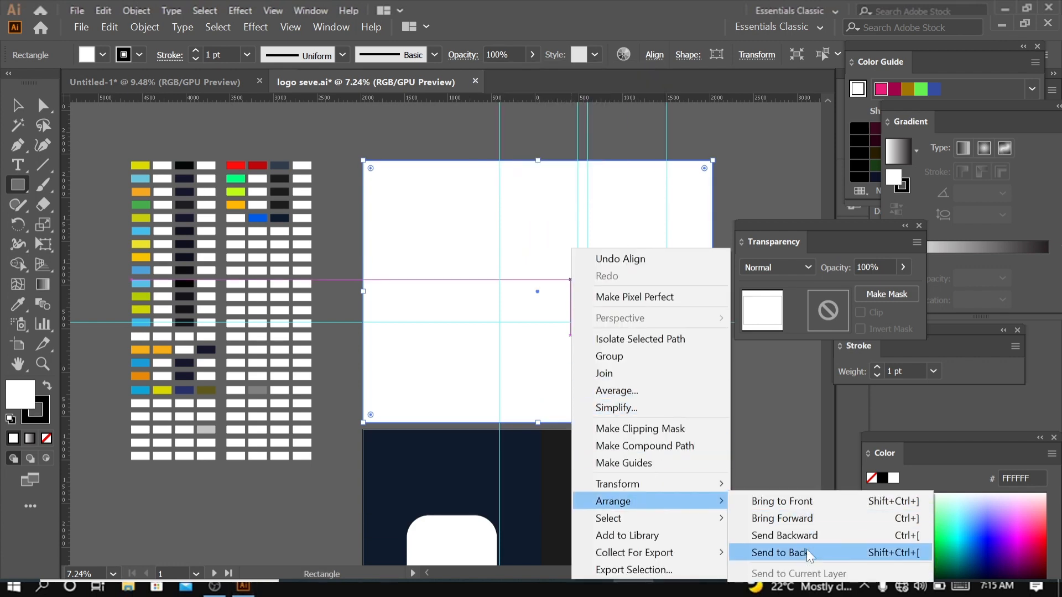
click(806, 552)
click(17, 106)
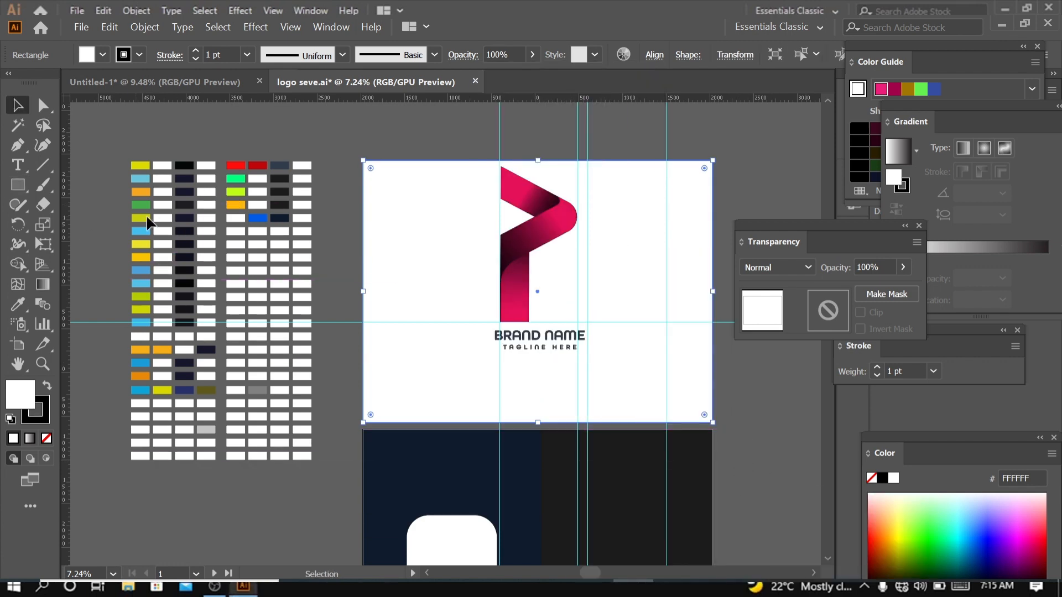
- Try slate, dark, navy and orange palette swatches as the background rectangle's fill with the Eyedropper
click(17, 304)
click(279, 166)
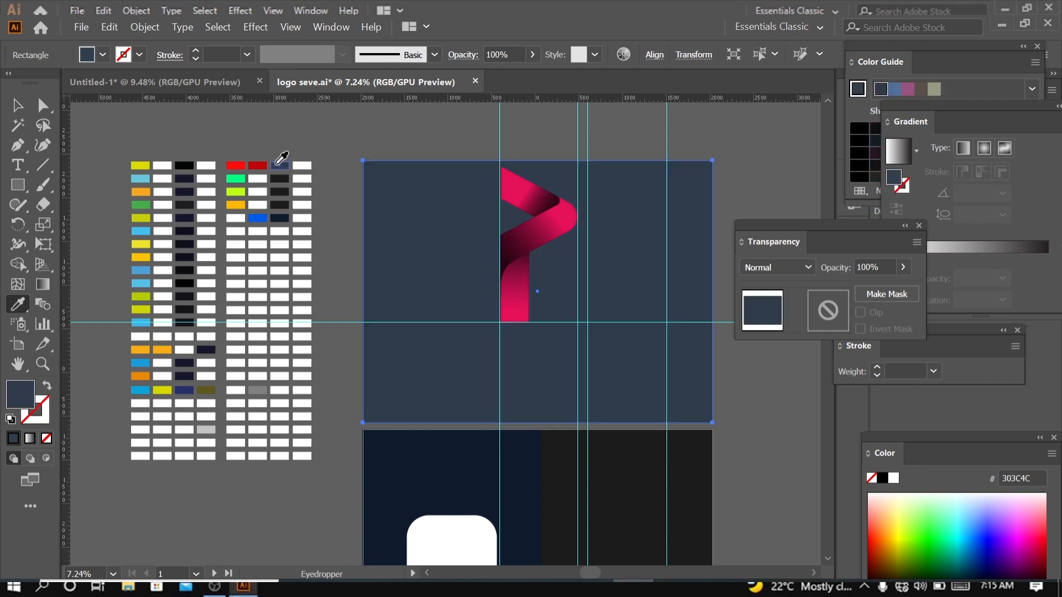
click(280, 177)
click(190, 388)
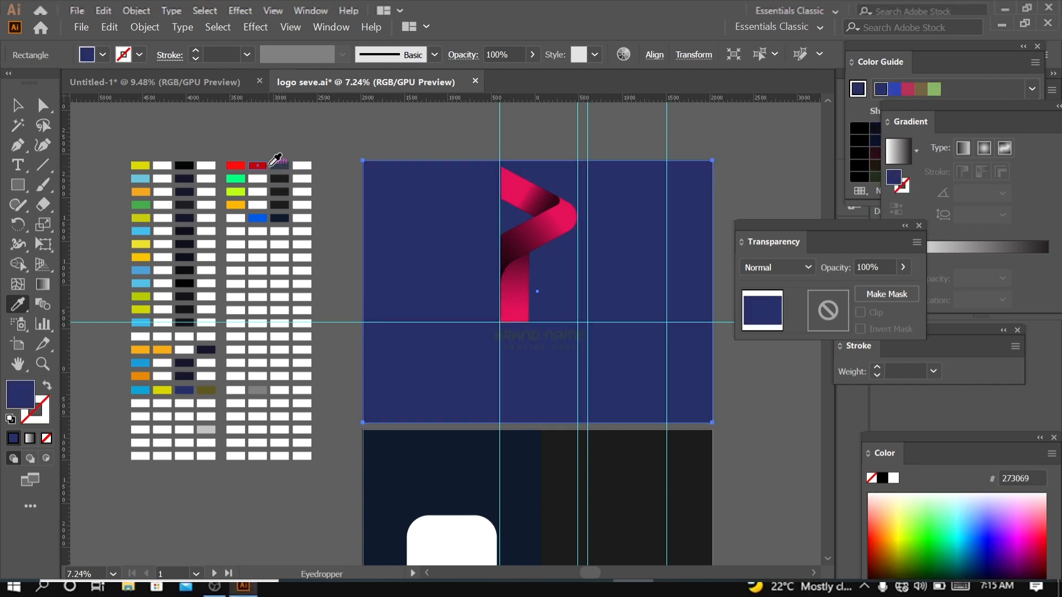
click(281, 177)
click(140, 191)
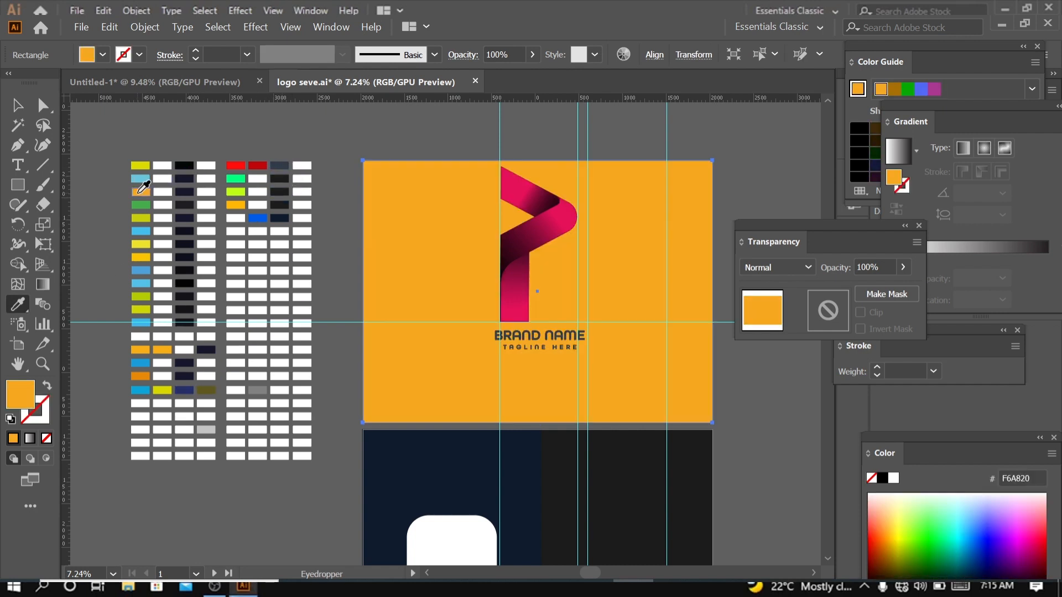
- Paste the golden P reference image and place it enlarged beside the artboard, over the colour palette
key(ctrl+v)
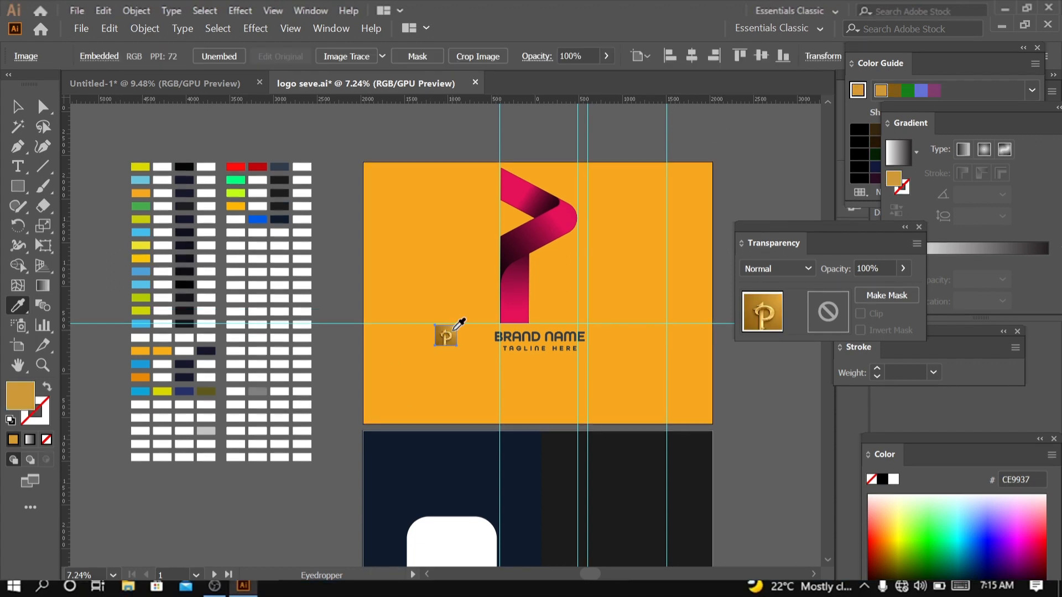
key(v)
drag(451, 331, 349, 411)
drag(299, 345, 286, 349)
- Fill the background rectangle with light gold F7D473 sampled from the golden P image
click(393, 316)
click(18, 305)
click(311, 262)
click(272, 263)
click(305, 308)
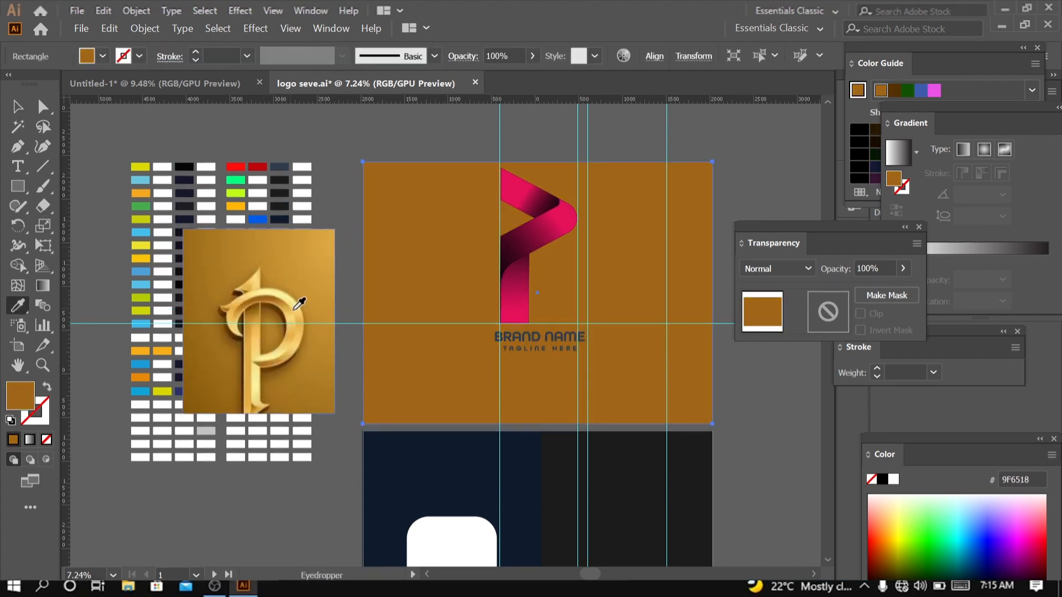
click(299, 311)
- Copy the P, the brand name with tagline and the gold background into the Untitled-1 document
click(21, 106)
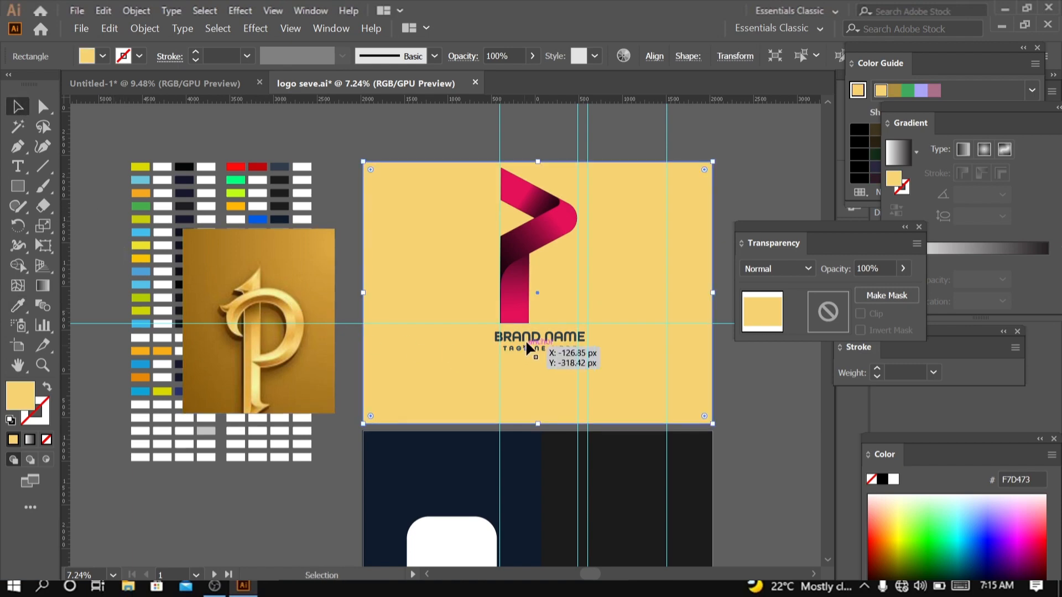
shift+click(526, 243)
shift+click(542, 349)
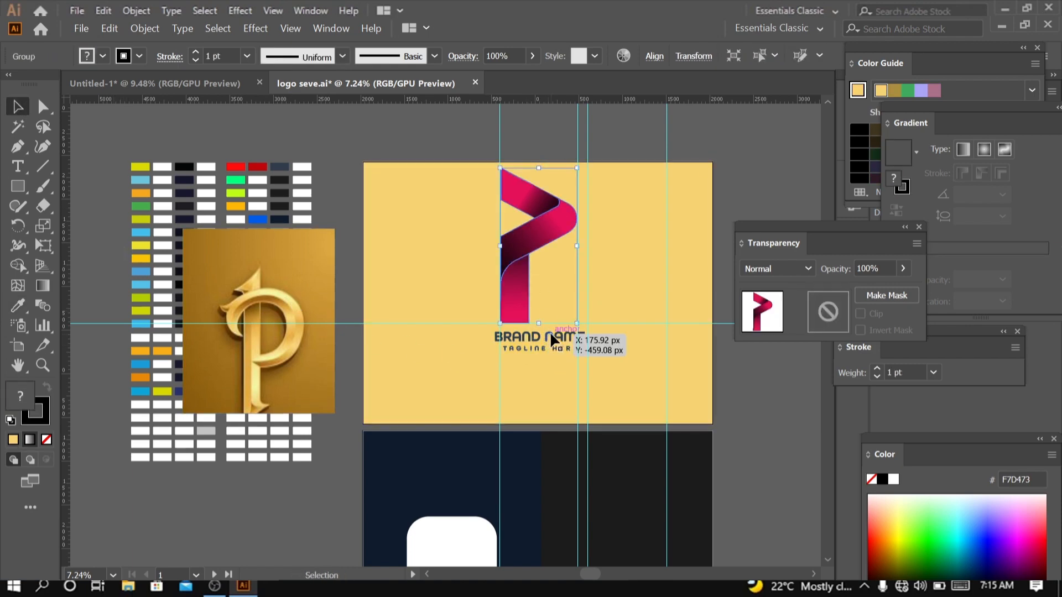
shift+click(522, 330)
shift+click(540, 340)
shift+click(543, 347)
shift+click(449, 283)
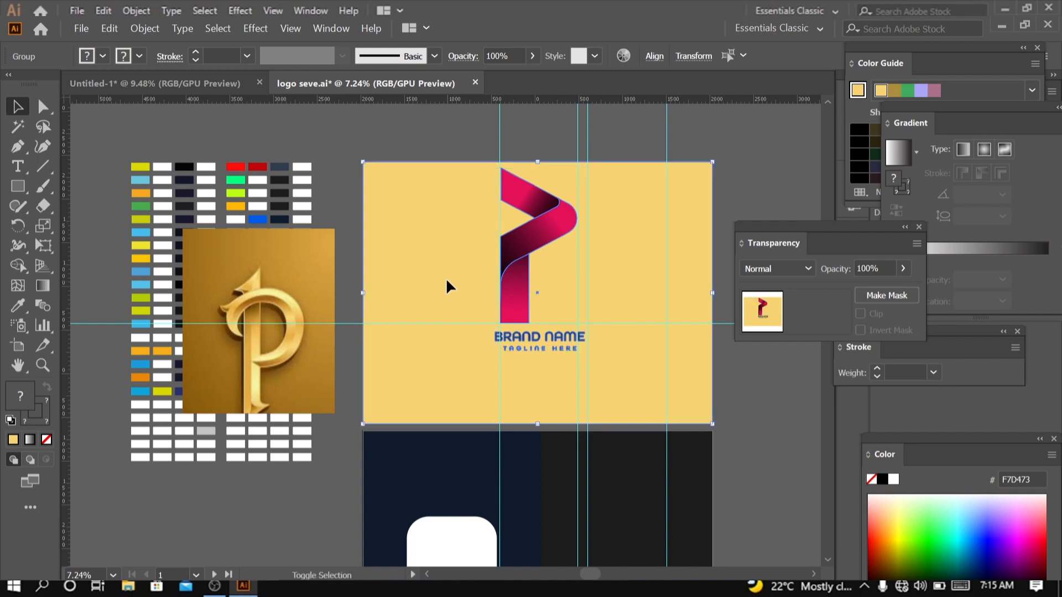
key(ctrl+c)
click(221, 84)
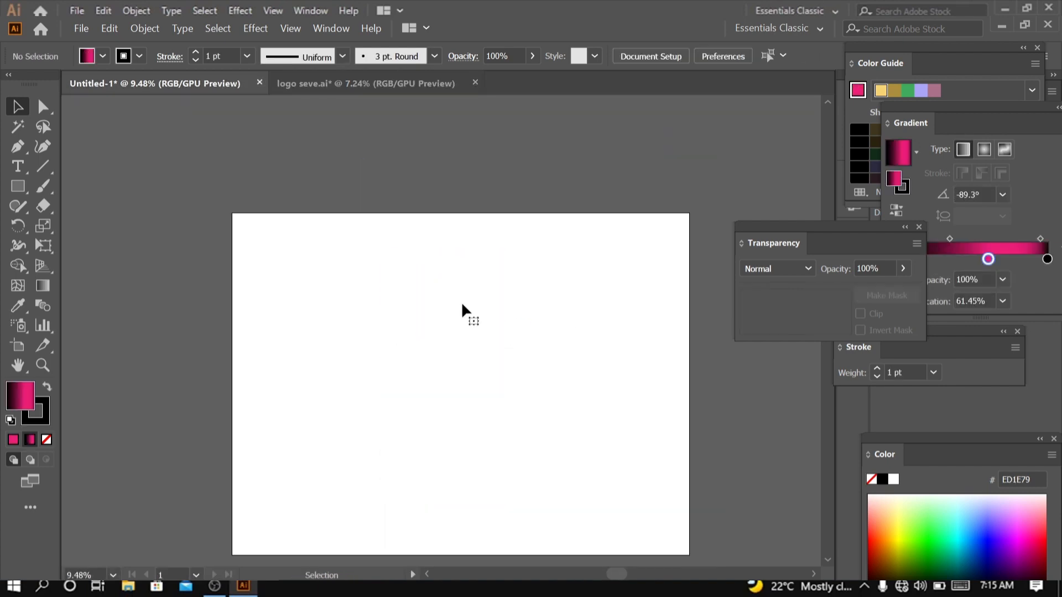
key(ctrl+v)
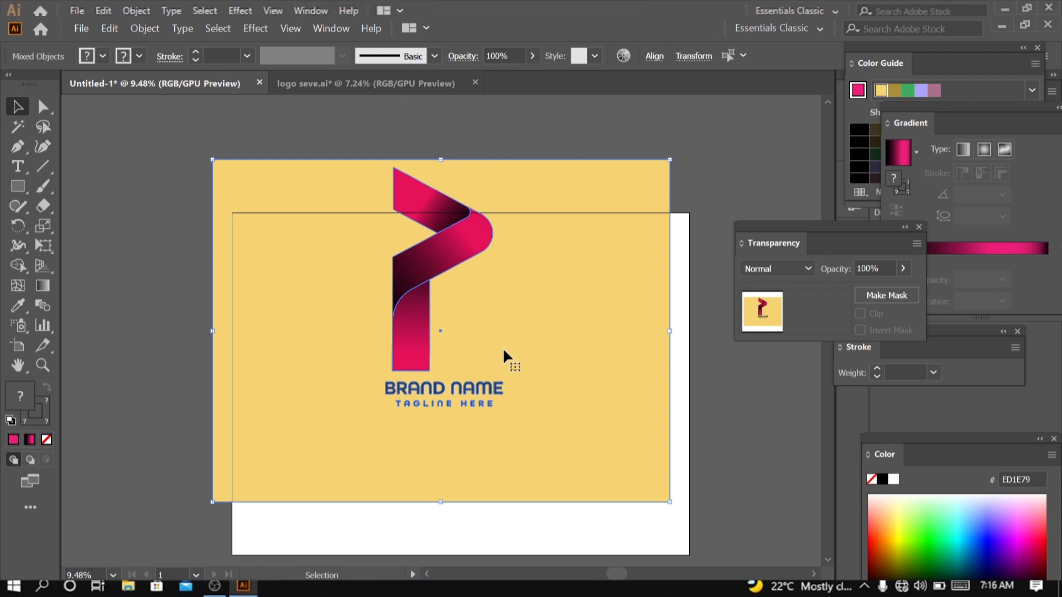
- Centre the pasted artwork horizontally on the artboard, and try centring its parts vertically but undo that alignment
click(655, 56)
click(517, 104)
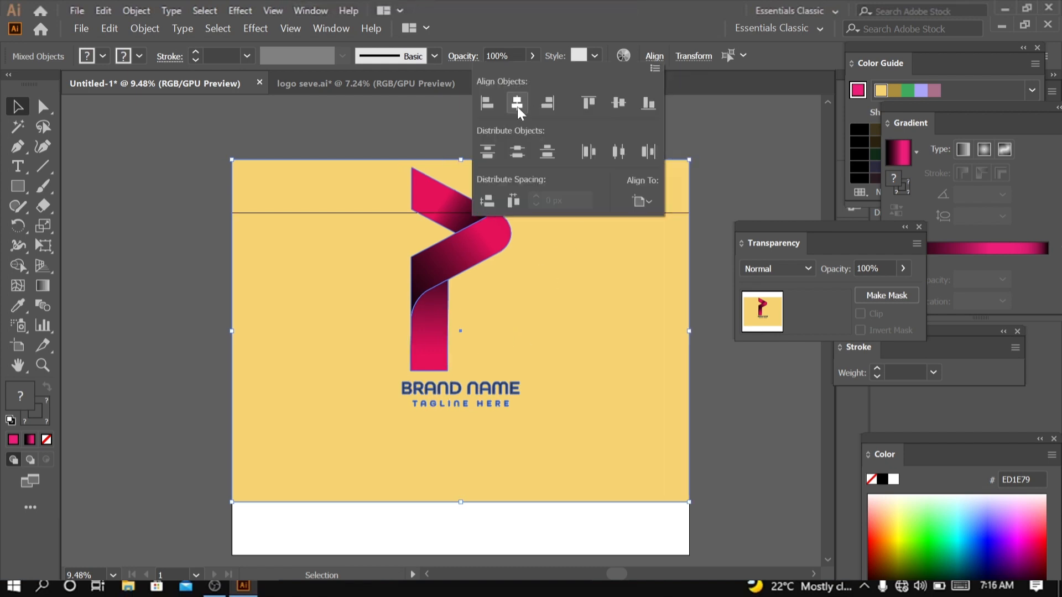
click(619, 103)
click(711, 140)
key(ctrl+z)
click(598, 133)
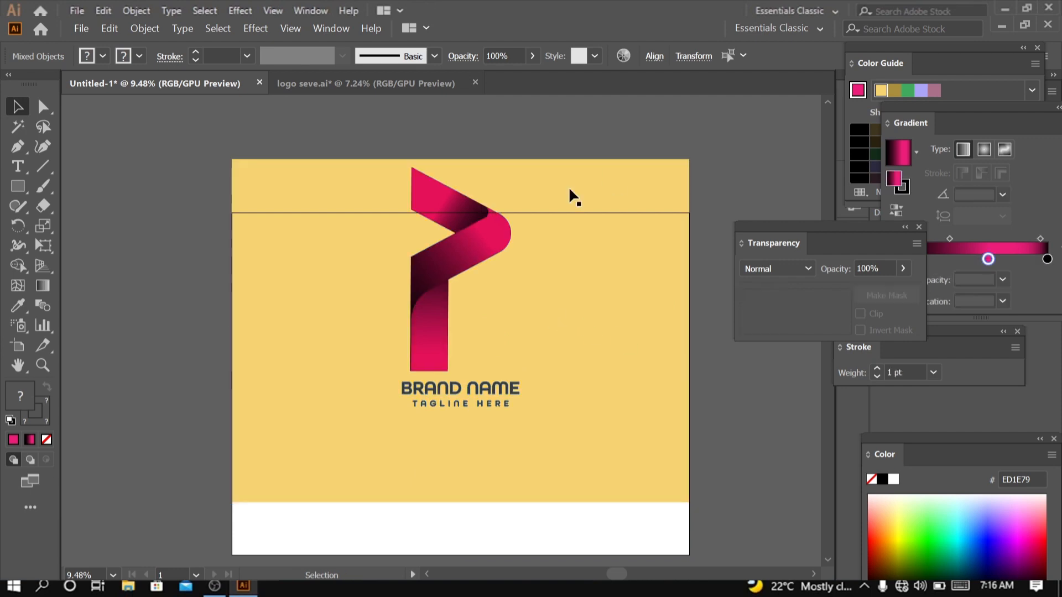
- Group the P with the brand name and tagline text
click(479, 244)
shift+click(470, 390)
right_click(479, 348)
click(517, 213)
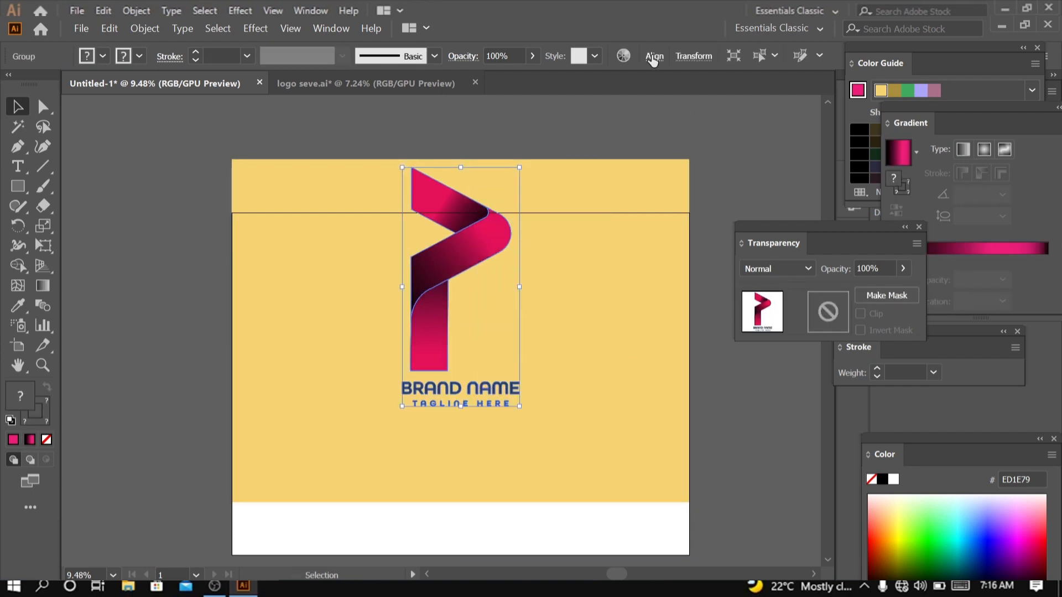
- Centre the logo group and the gold background rectangle vertically on the artboard
click(654, 56)
click(619, 103)
click(685, 166)
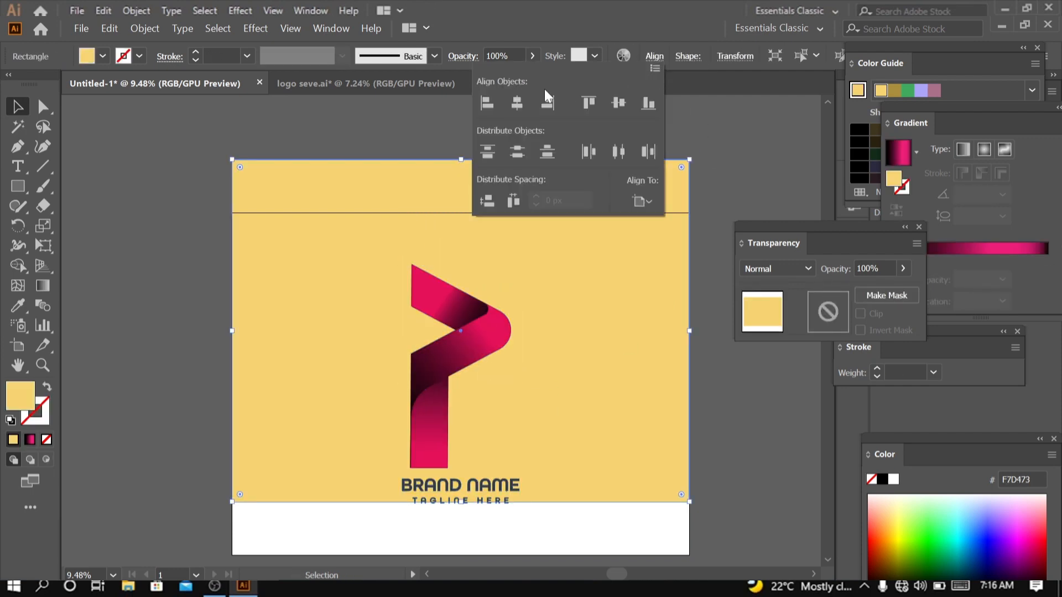
click(621, 110)
drag(652, 319, 639, 245)
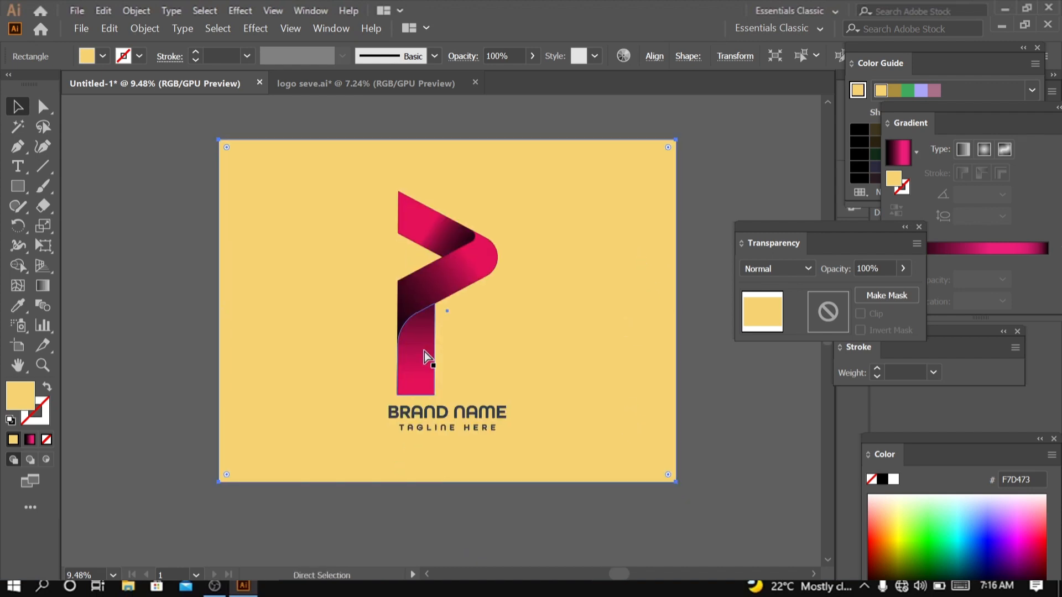
- Ungroup the logo so that the P and the brand name with tagline are separate objects
key(ctrl+shift+a)
click(401, 220)
right_click(465, 332)
click(539, 193)
click(459, 349)
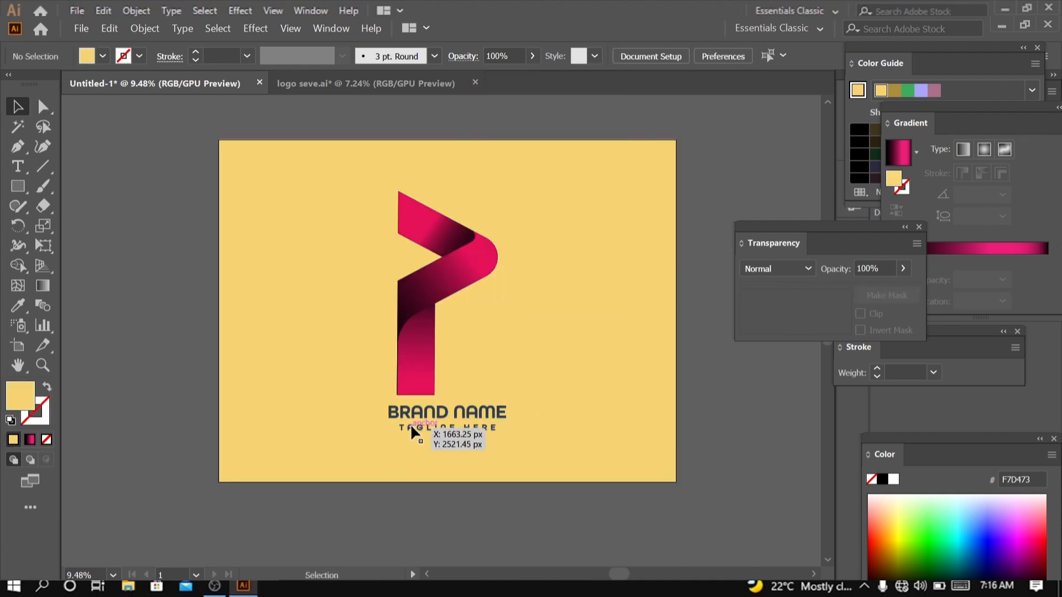
click(420, 411)
right_click(468, 419)
click(512, 282)
- Ungroup the P symbol into its individual gradient ribbon shapes
click(430, 351)
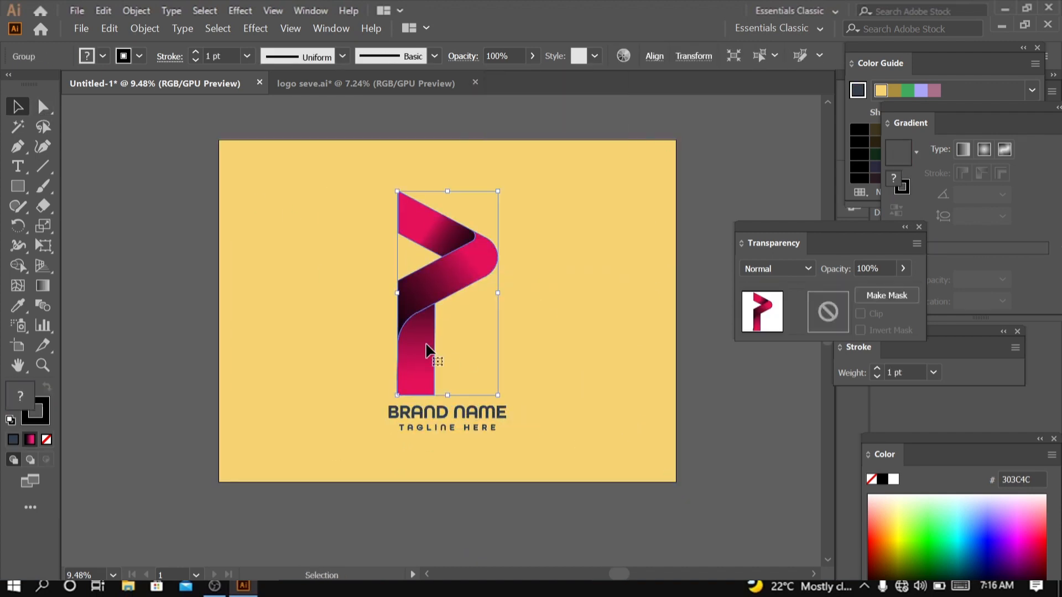
right_click(448, 351)
click(497, 429)
click(459, 349)
right_click(419, 293)
click(441, 239)
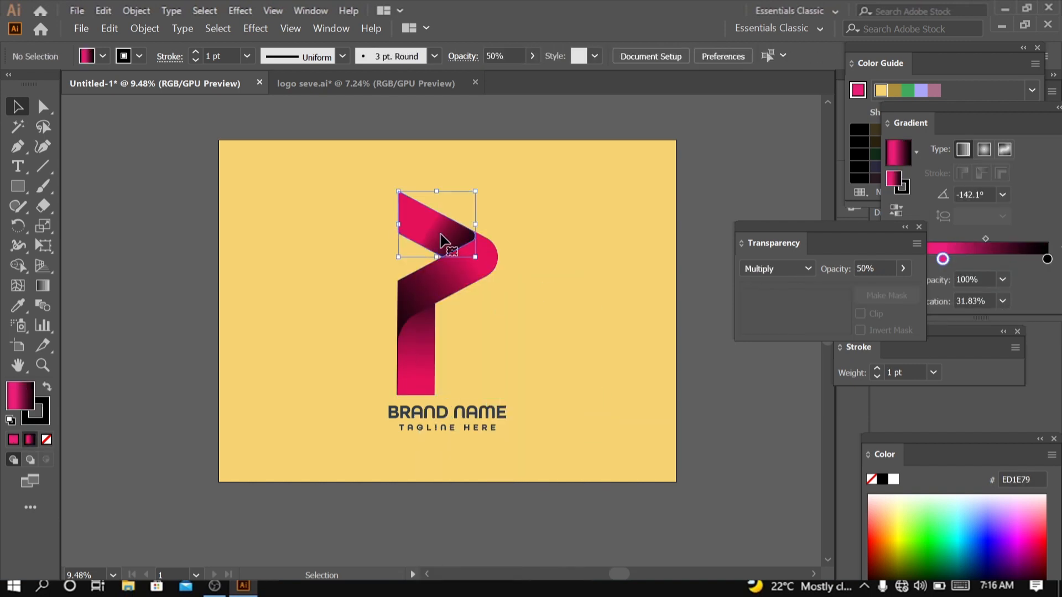
click(404, 333)
right_click(404, 332)
click(300, 194)
drag(301, 196, 446, 373)
right_click(447, 339)
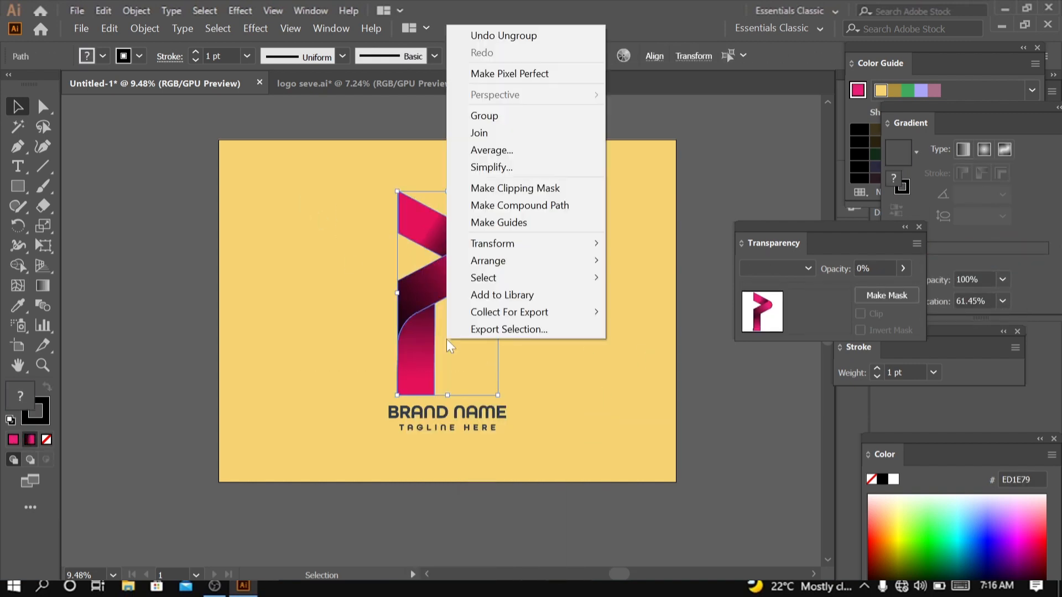
click(633, 463)
drag(589, 399, 589, 431)
drag(334, 258, 527, 470)
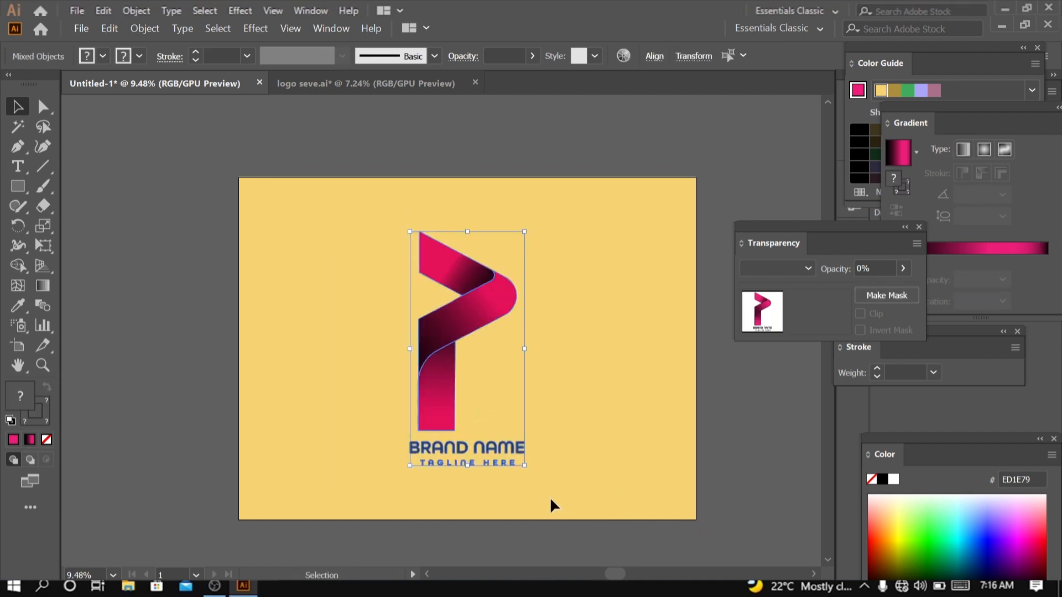
click(613, 443)
drag(365, 235, 434, 327)
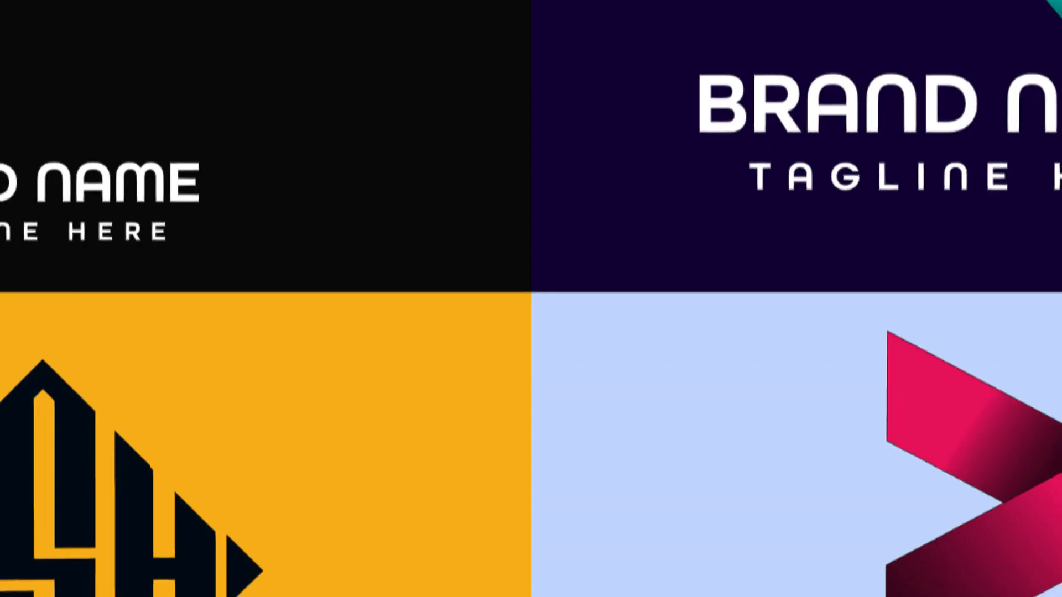